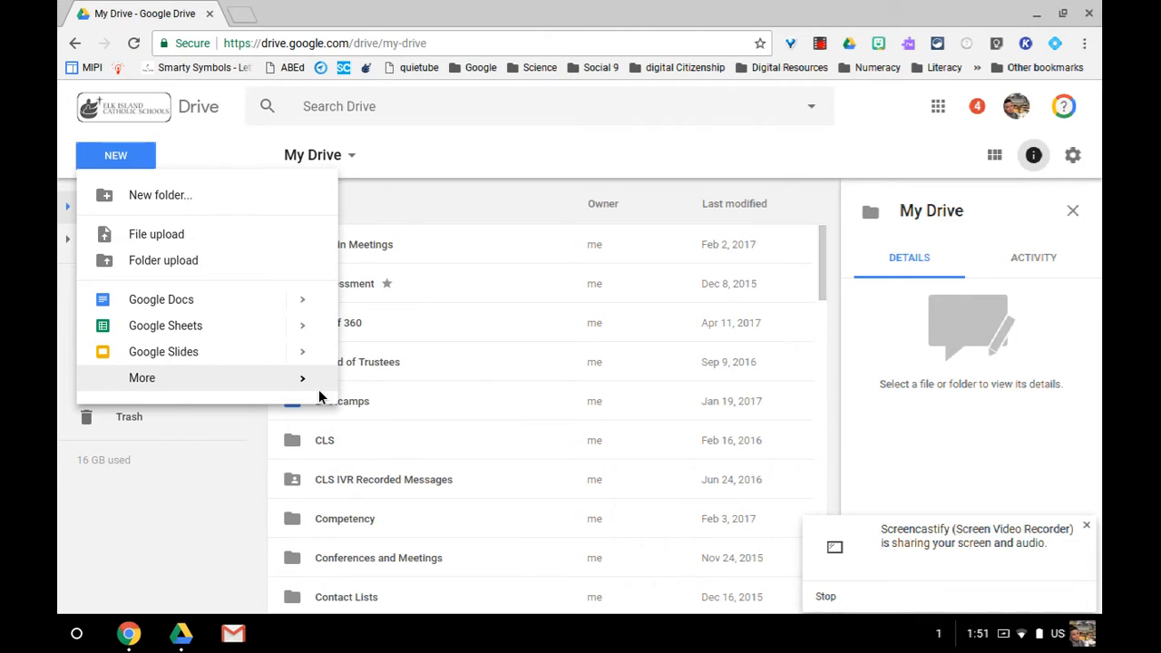
# - Create a new Google My Maps map from Drive and title it Tech Tuesday
pyautogui.click(312, 385)
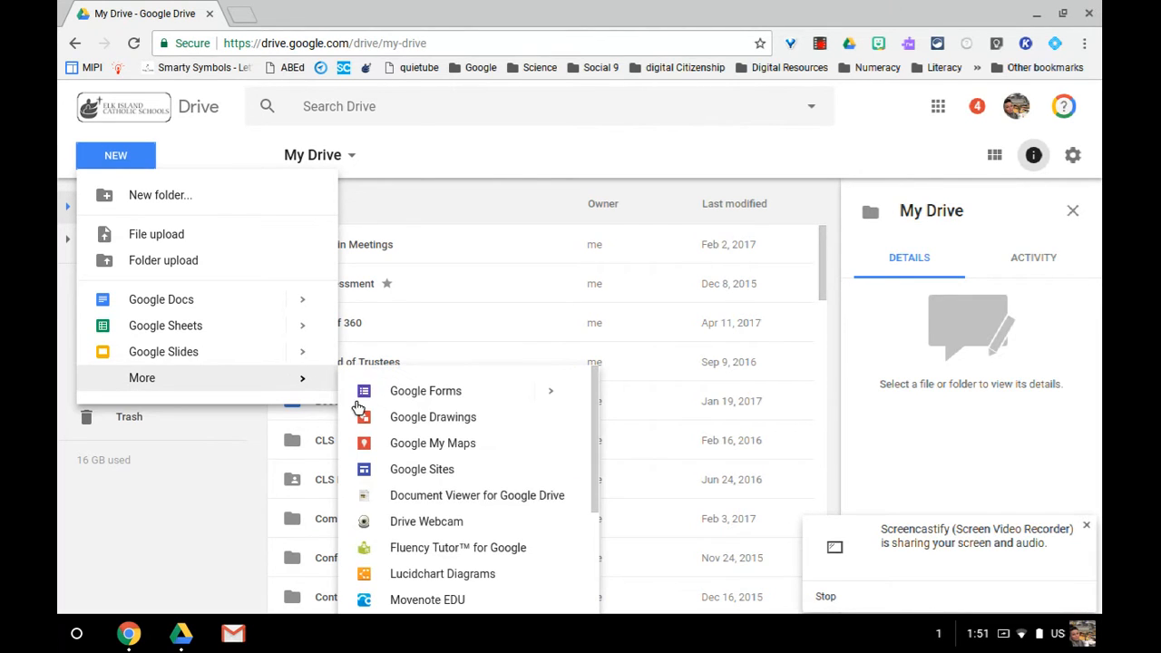
pyautogui.click(386, 444)
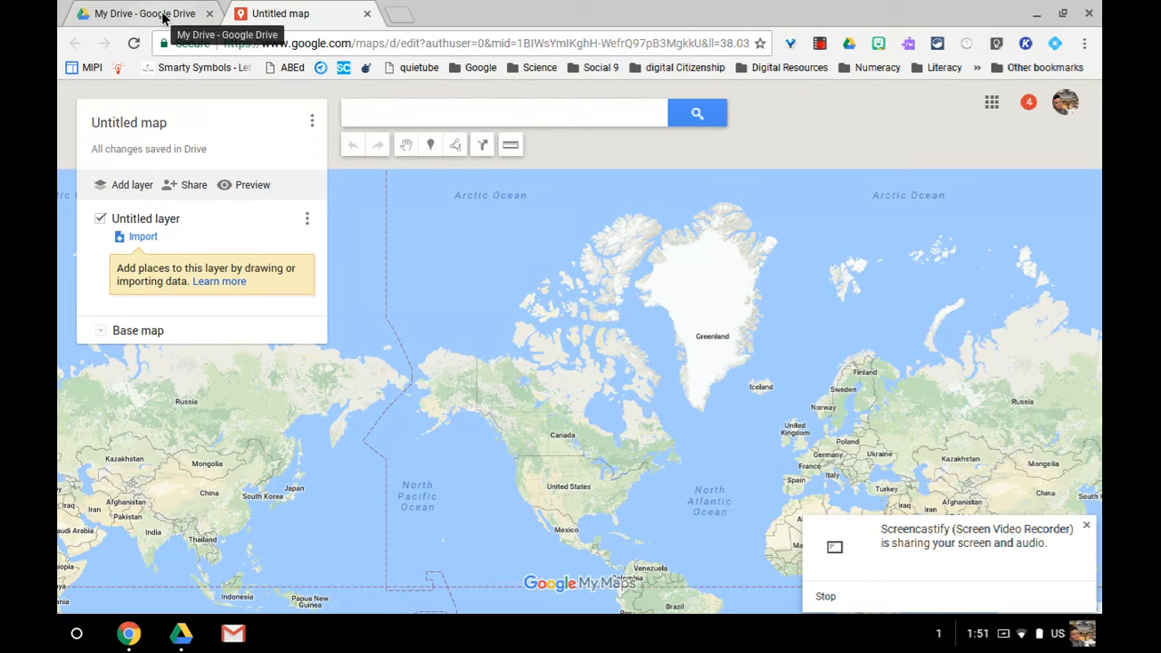
pyautogui.click(126, 127)
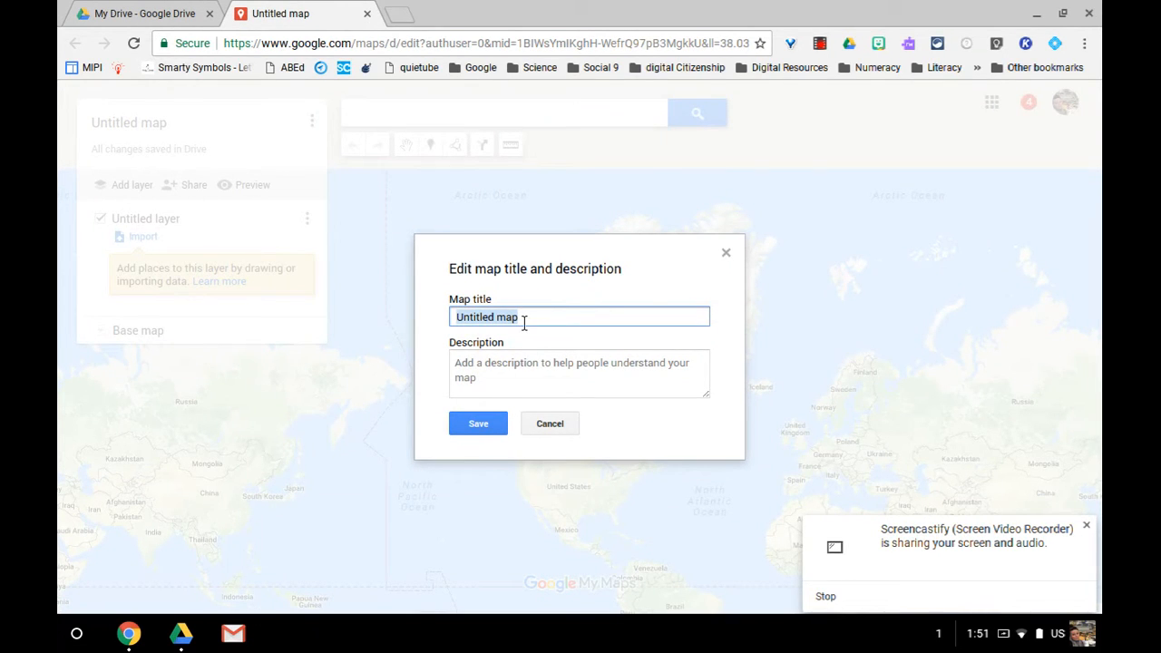
pyautogui.write('Tech Tuesday')
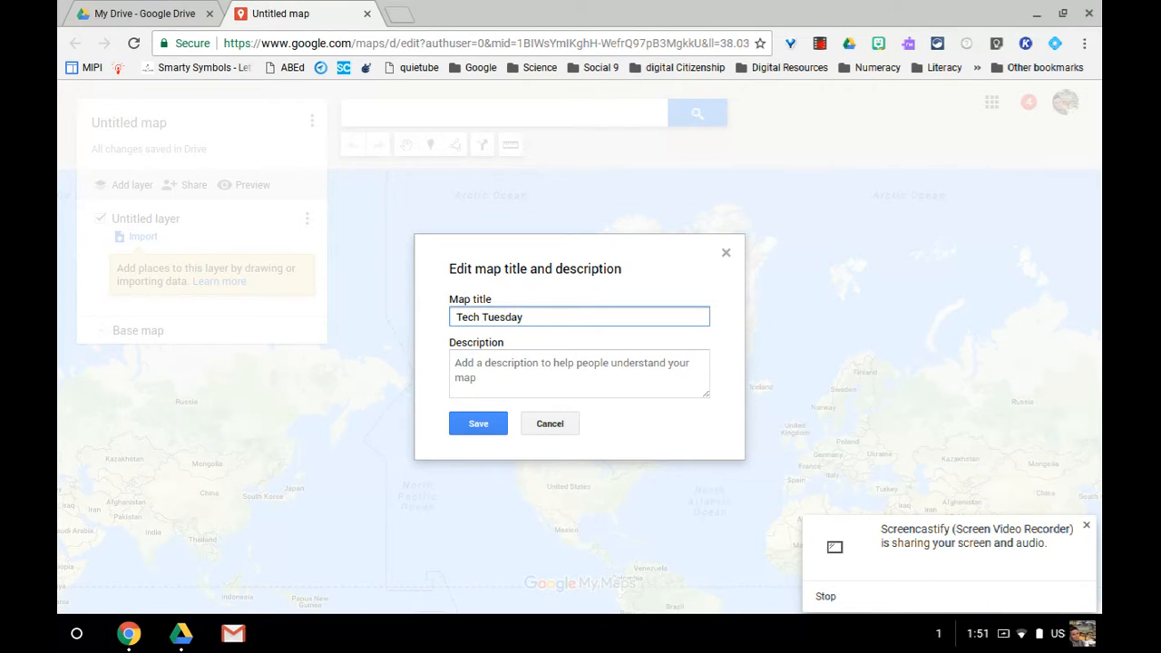
pyautogui.click(479, 426)
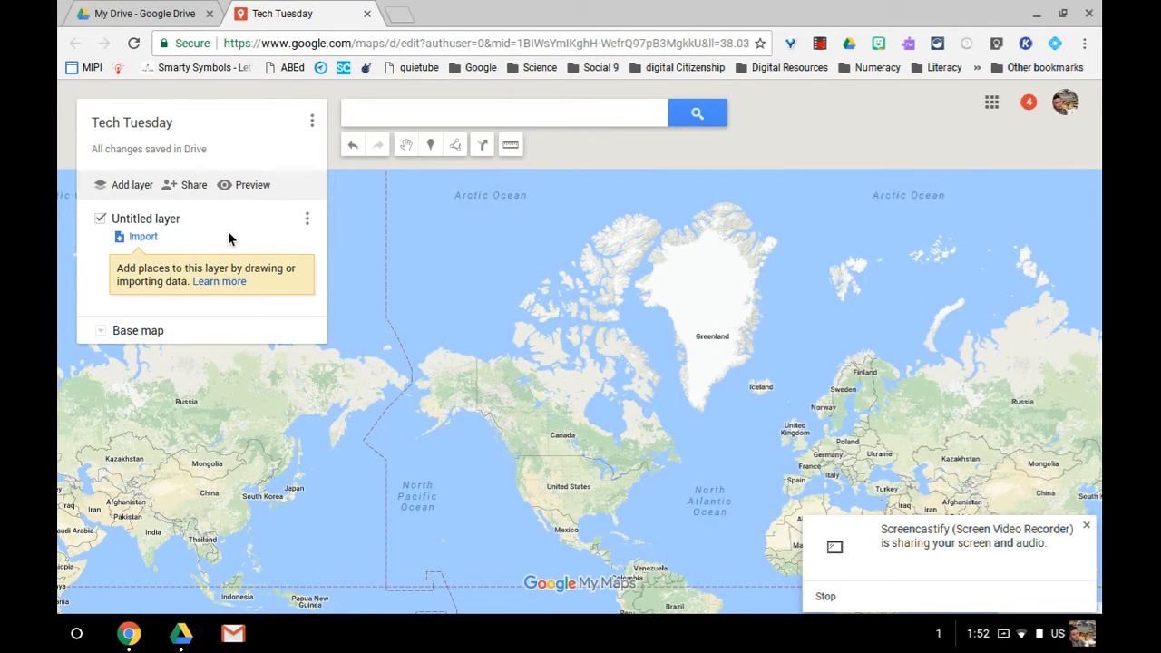
# - Rename the map's untitled layer as Layer 1
pyautogui.click(149, 220)
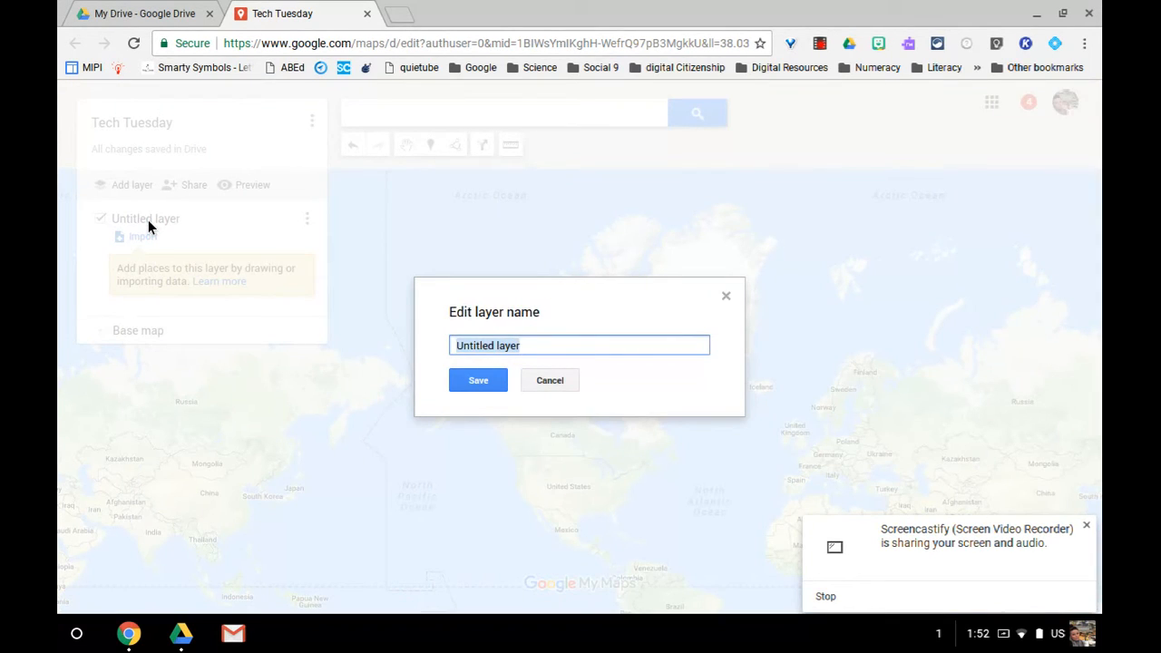
pyautogui.write('Layer 1')
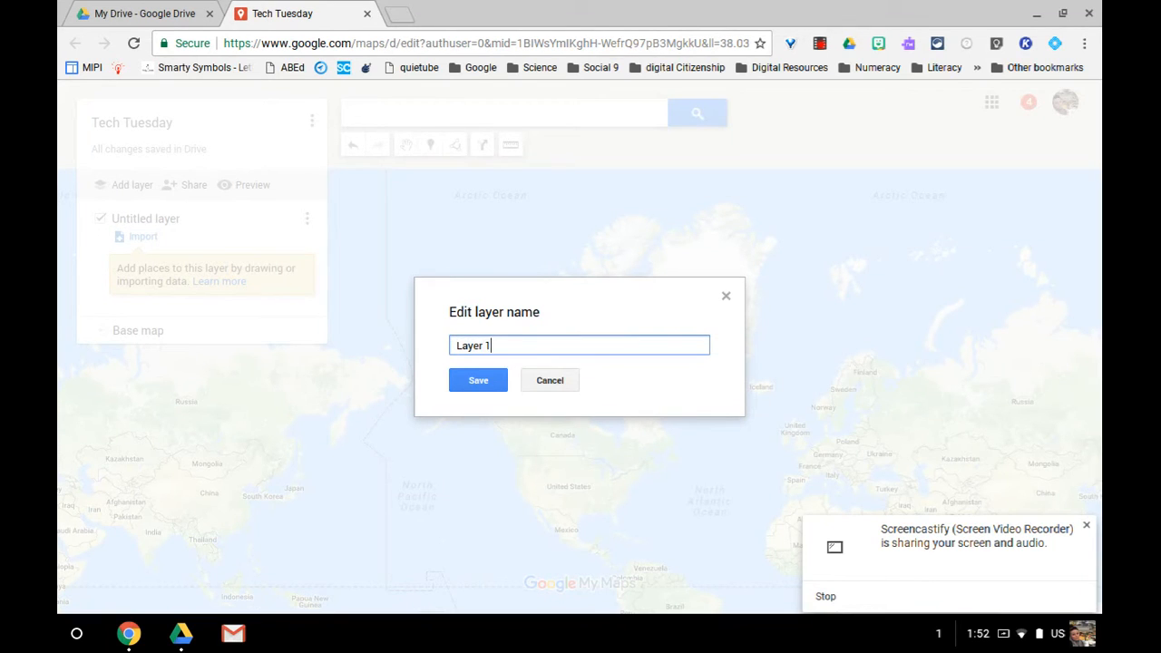
pyautogui.click(481, 380)
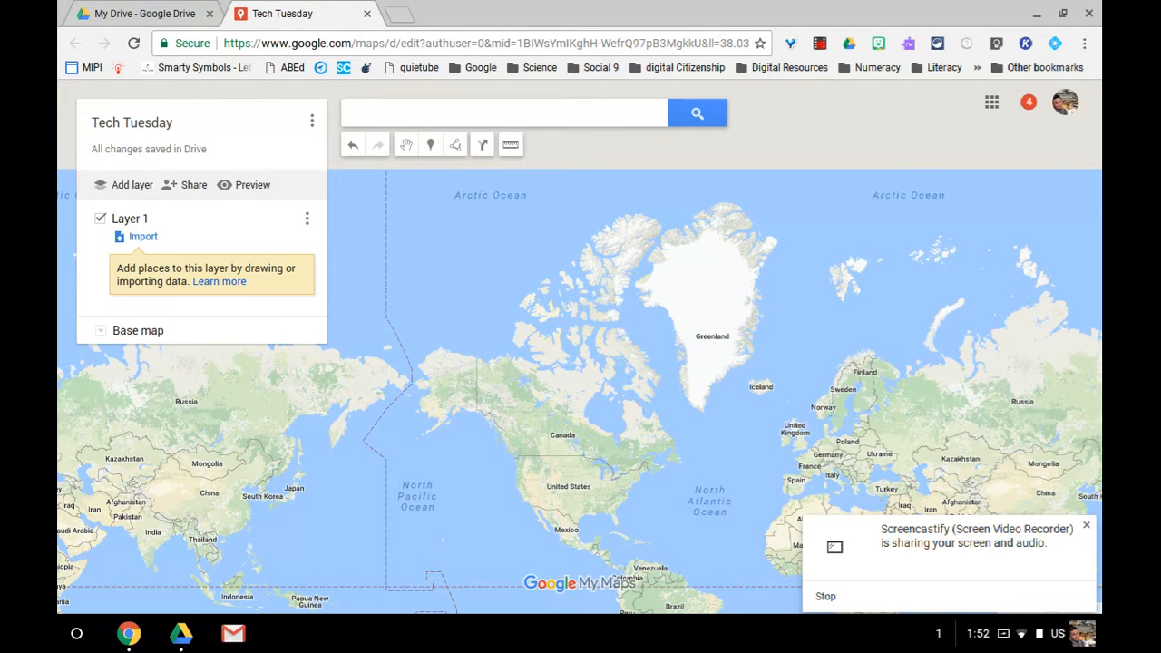
# - Add a marker to Layer 1 at Sherwood Park, just east of Edmonton, Alberta
pyautogui.scroll(1, 546, 441)
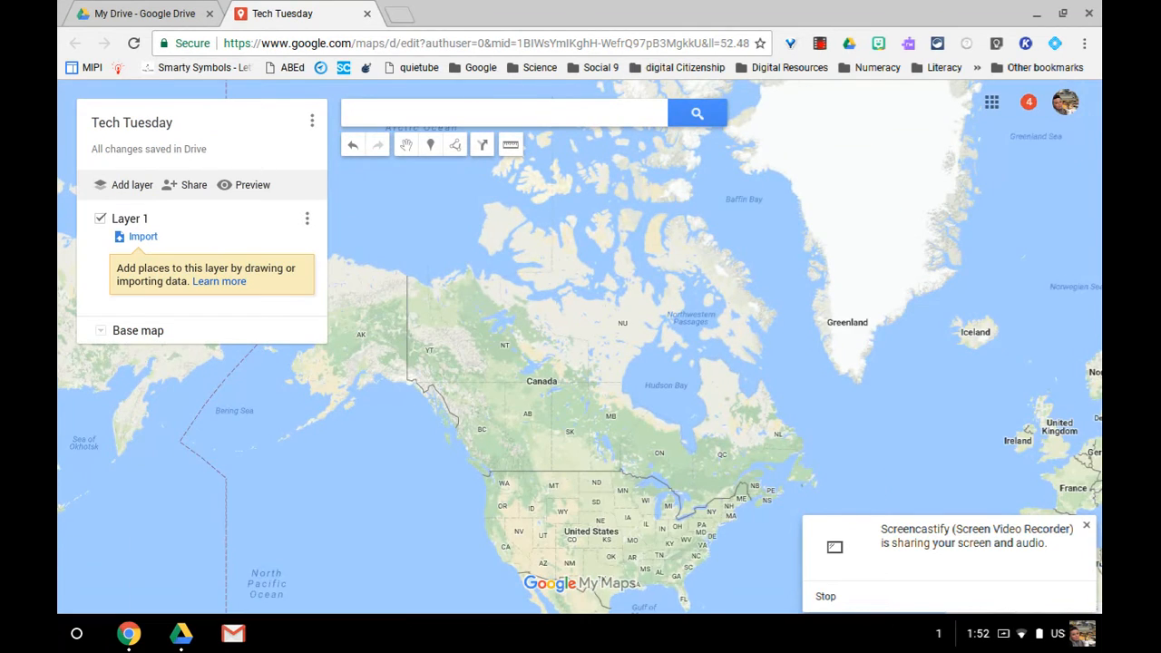
pyautogui.scroll(2, 547, 449)
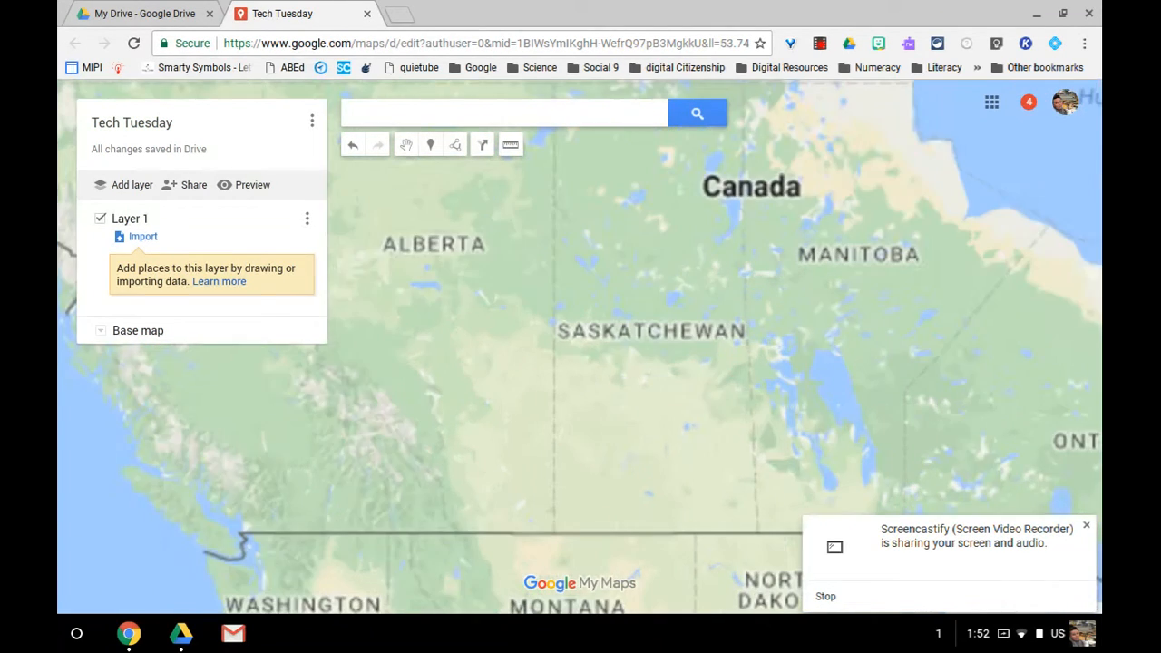
pyautogui.scroll(1, 547, 449)
pyautogui.scroll(-1, 561, 418)
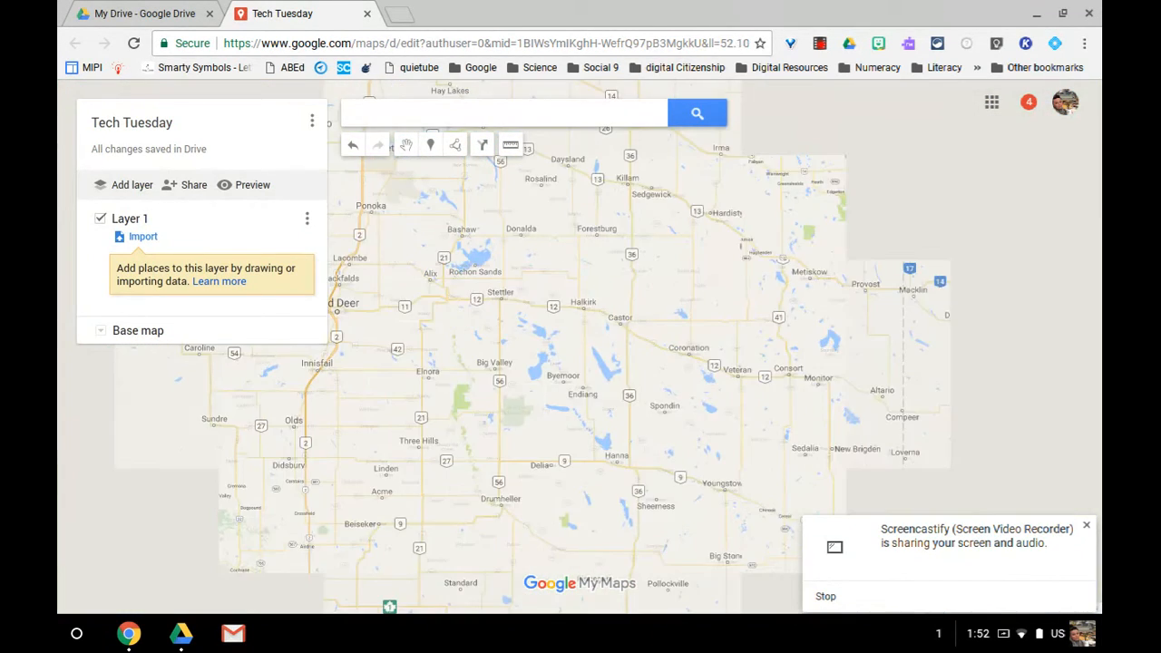
pyautogui.scroll(-1, 567, 415)
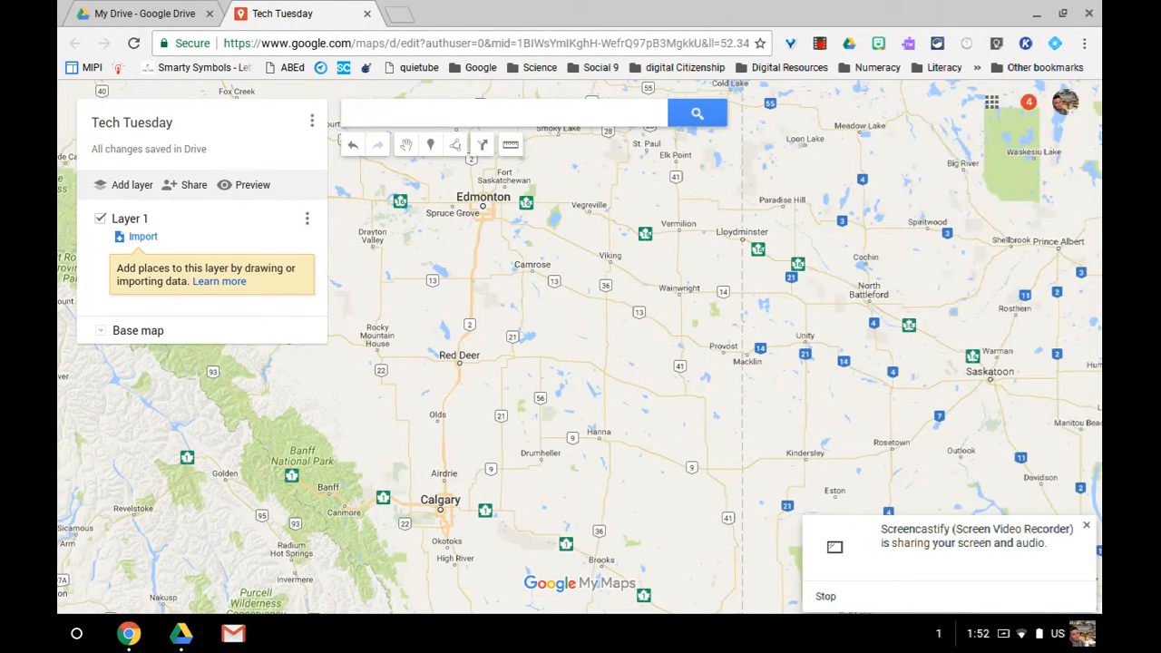
pyautogui.moveTo(567, 416); pyautogui.dragTo(565, 475)
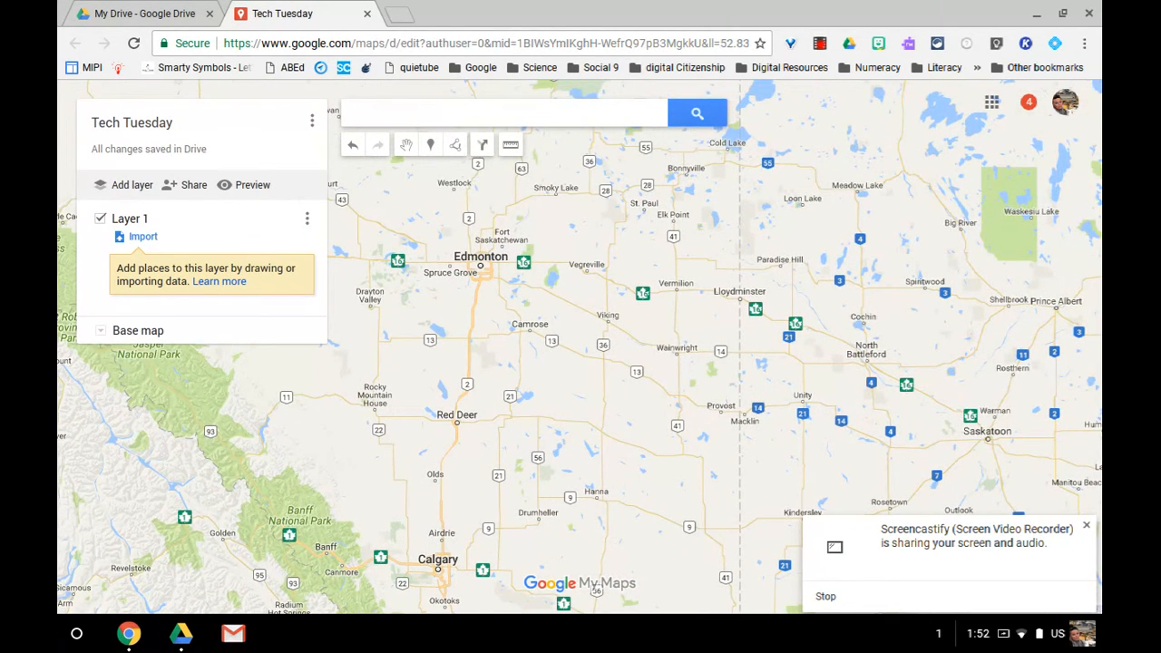
pyautogui.scroll(1, 510, 269)
pyautogui.scroll(1, 510, 268)
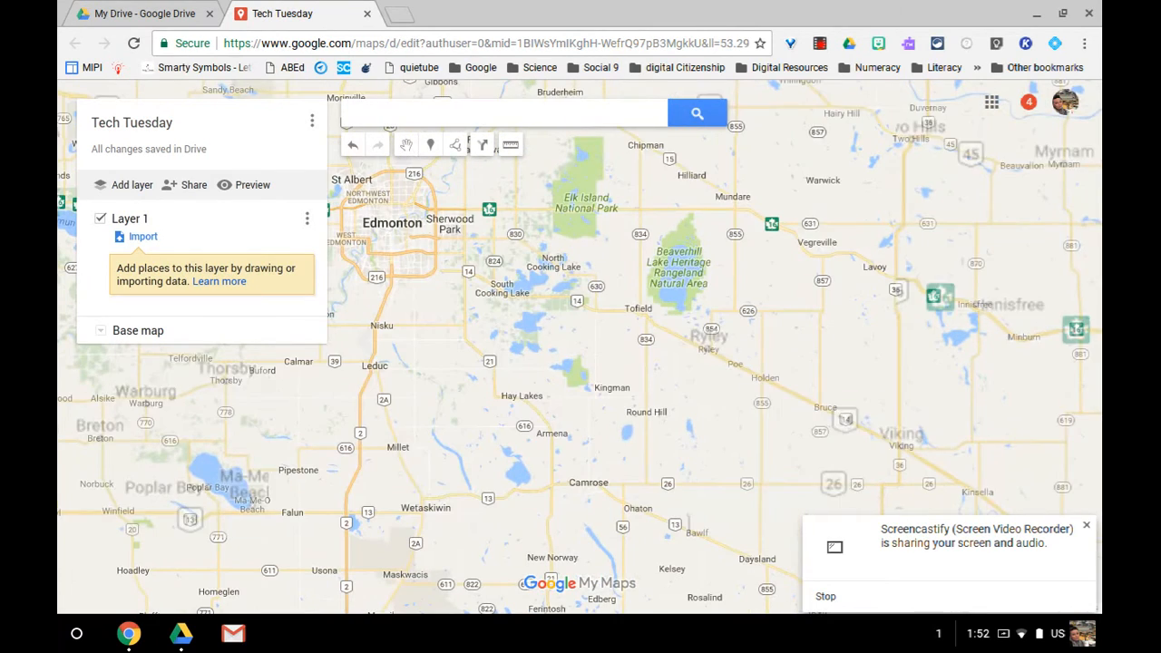
pyautogui.moveTo(458, 231); pyautogui.dragTo(505, 284)
pyautogui.scroll(1, 506, 284)
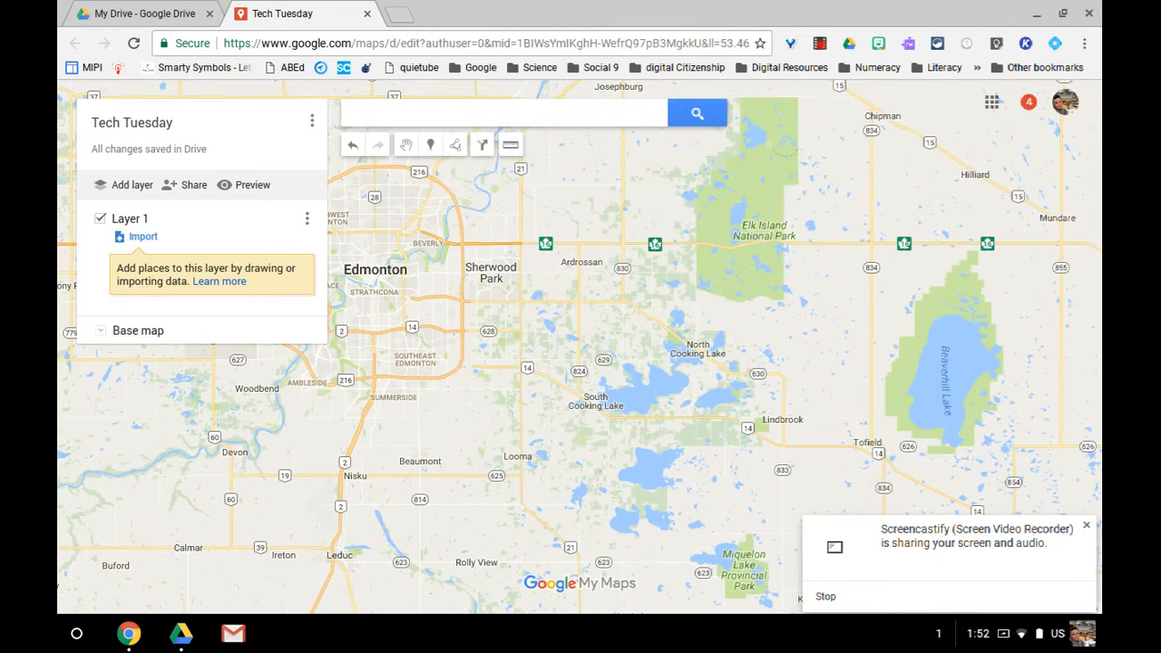
pyautogui.click(431, 148)
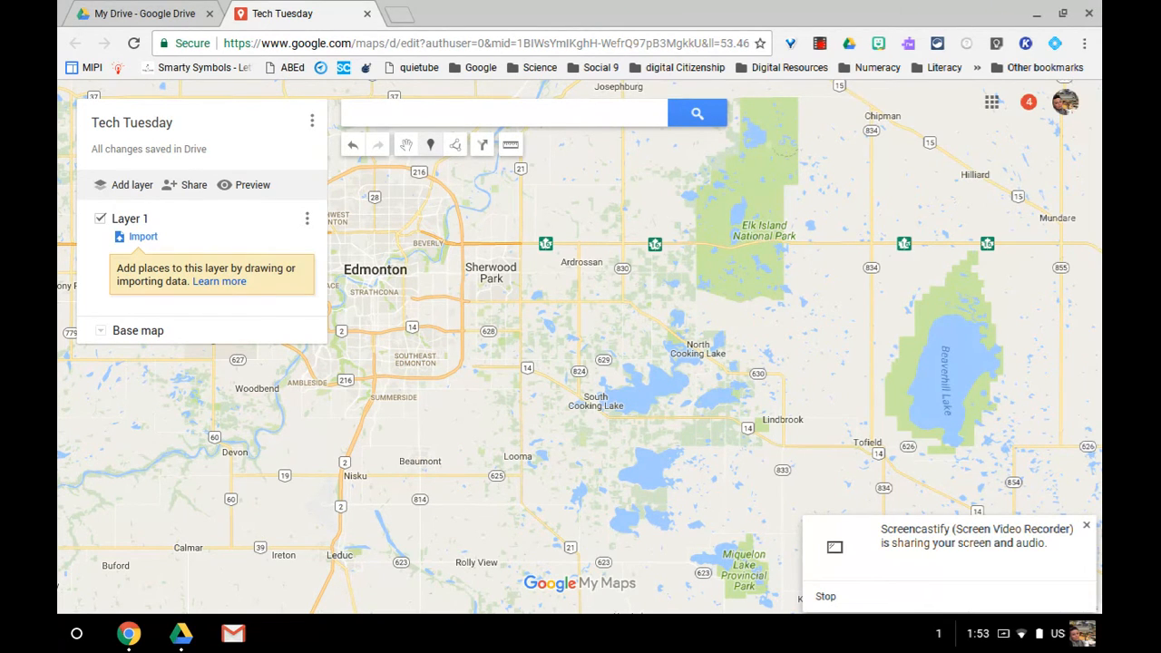
pyautogui.click(492, 272)
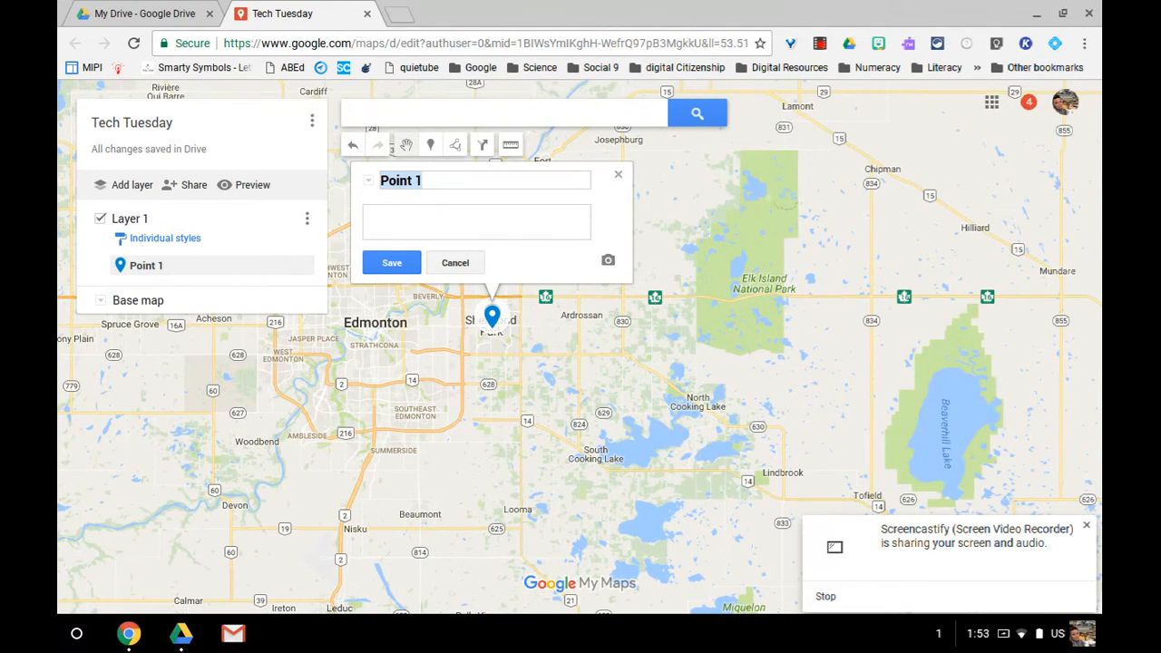
# - Title the Sherwood Park marker Starting, describe it as "This is where we will begin." and save it
pyautogui.write('Starting')
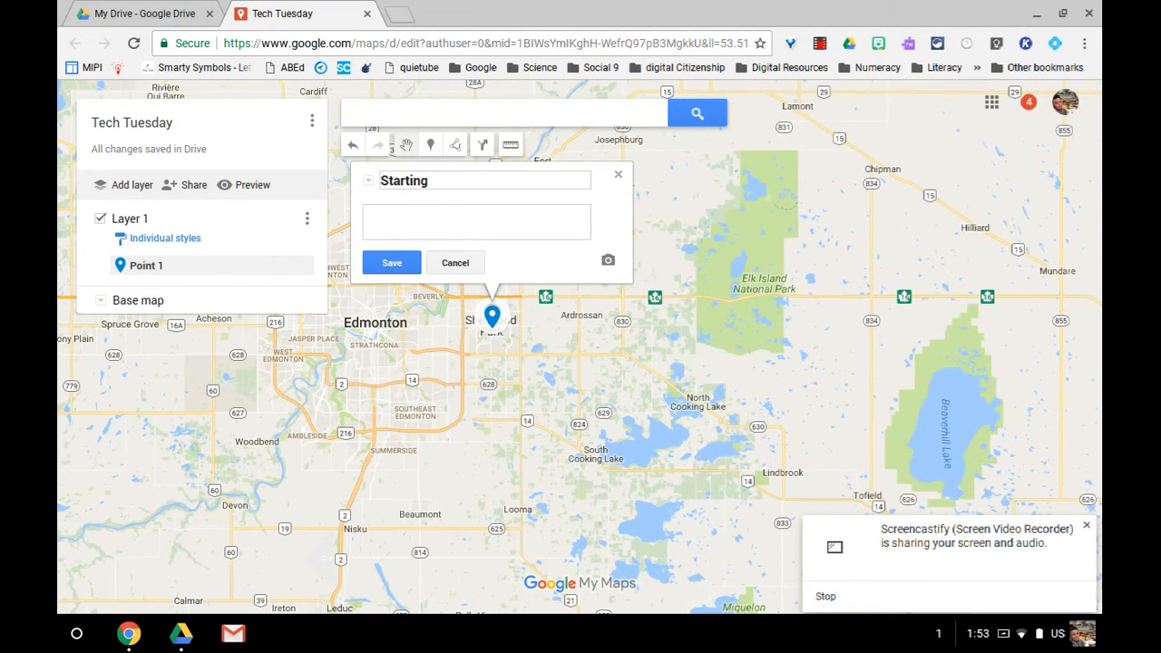
pyautogui.click(415, 236)
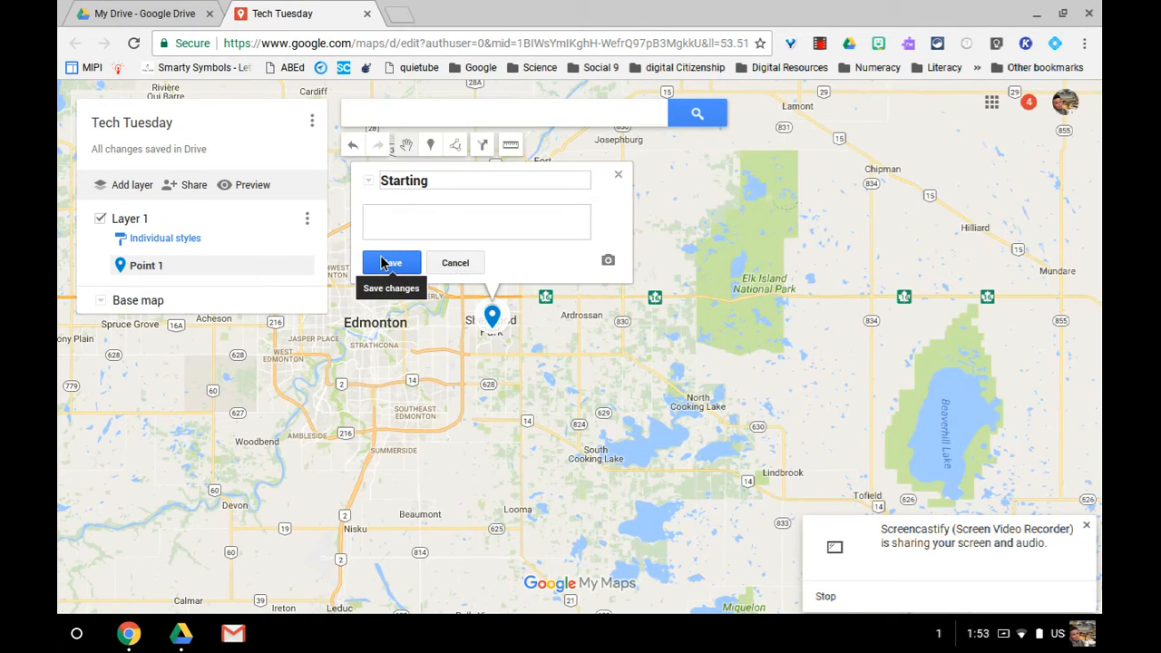
pyautogui.write('This is where')
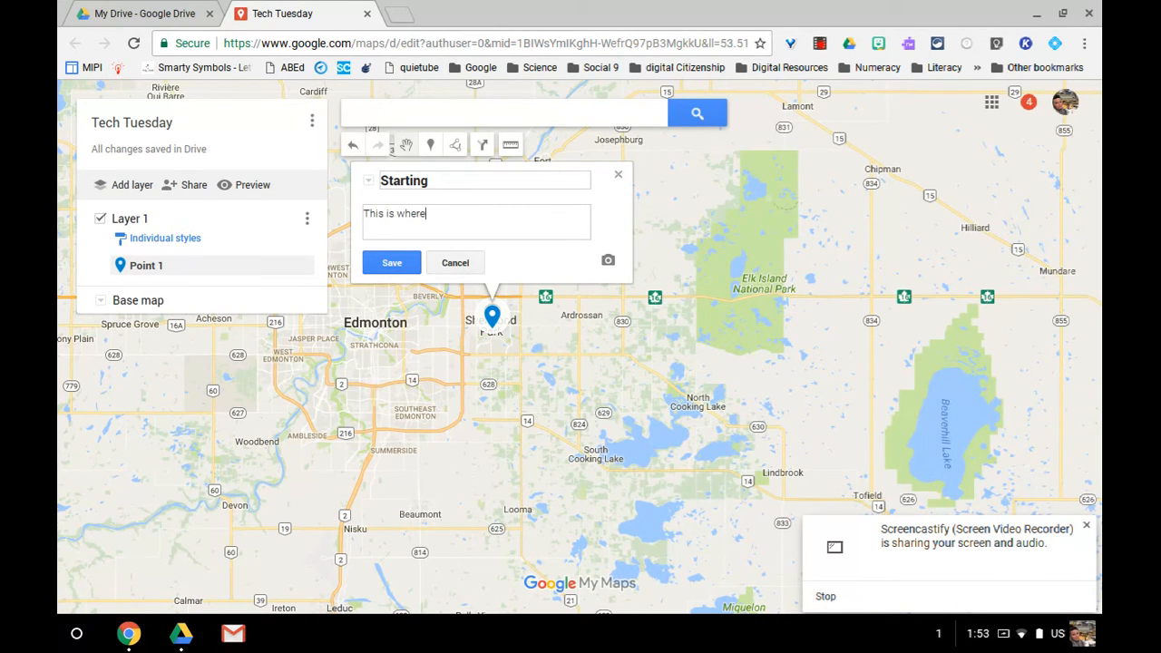
pyautogui.write(' we will begin.')
pyautogui.click(386, 262)
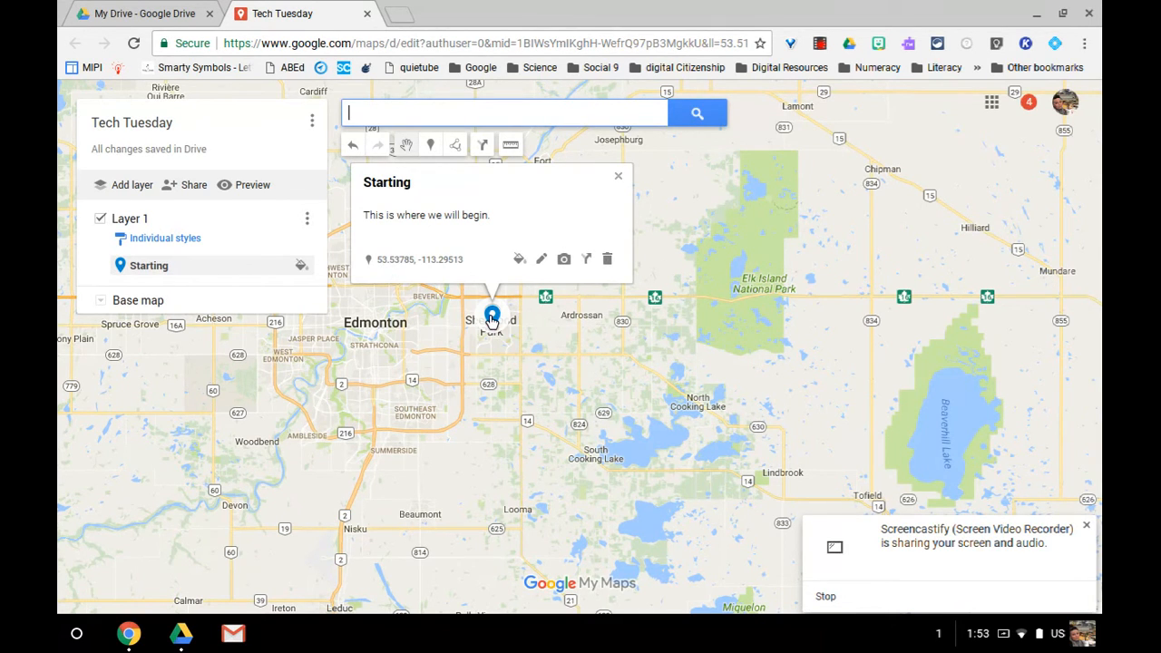
# - Style the Starting marker with the dark maroon color and the home icon, and close its details
pyautogui.click(520, 260)
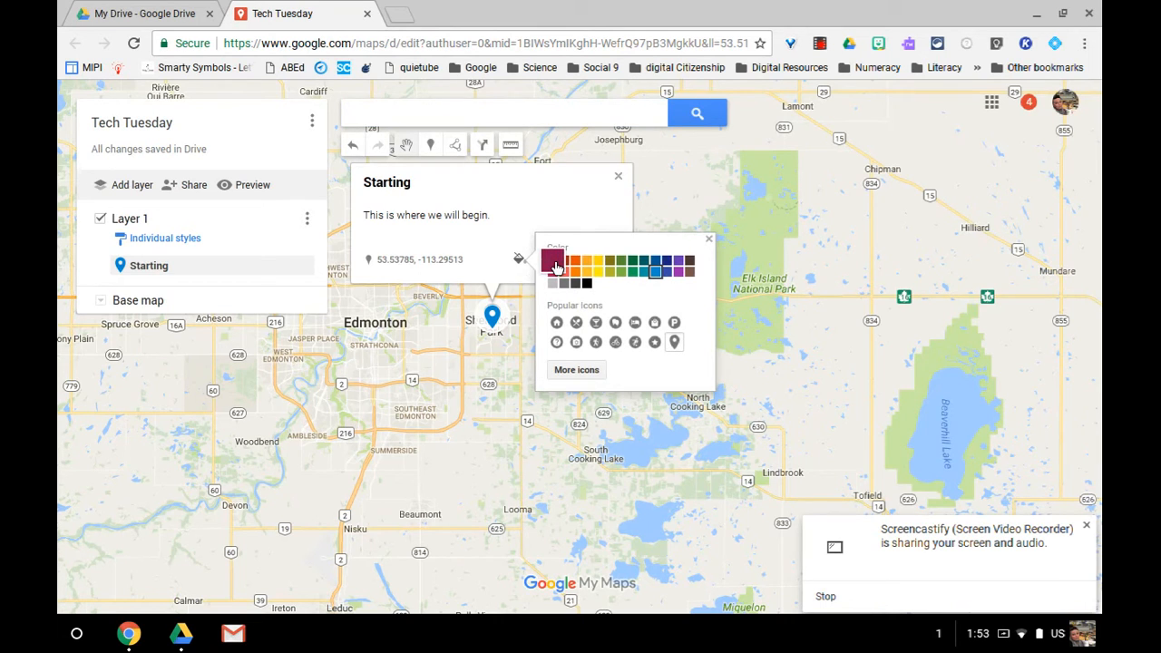
pyautogui.click(552, 260)
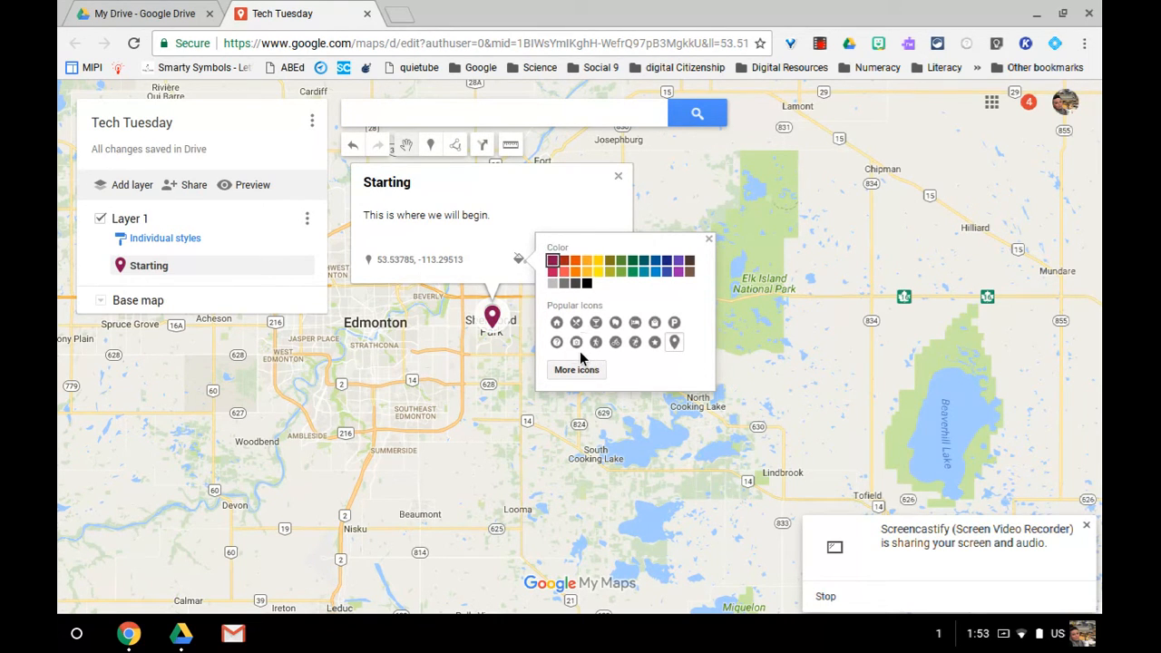
pyautogui.click(557, 324)
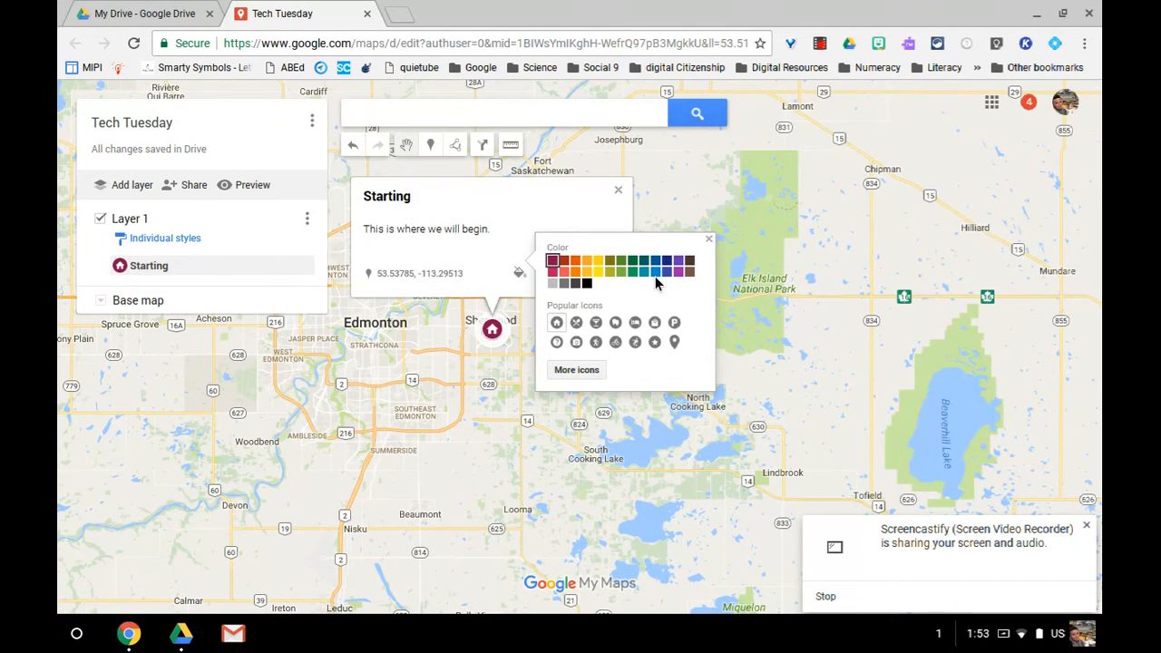
pyautogui.click(708, 242)
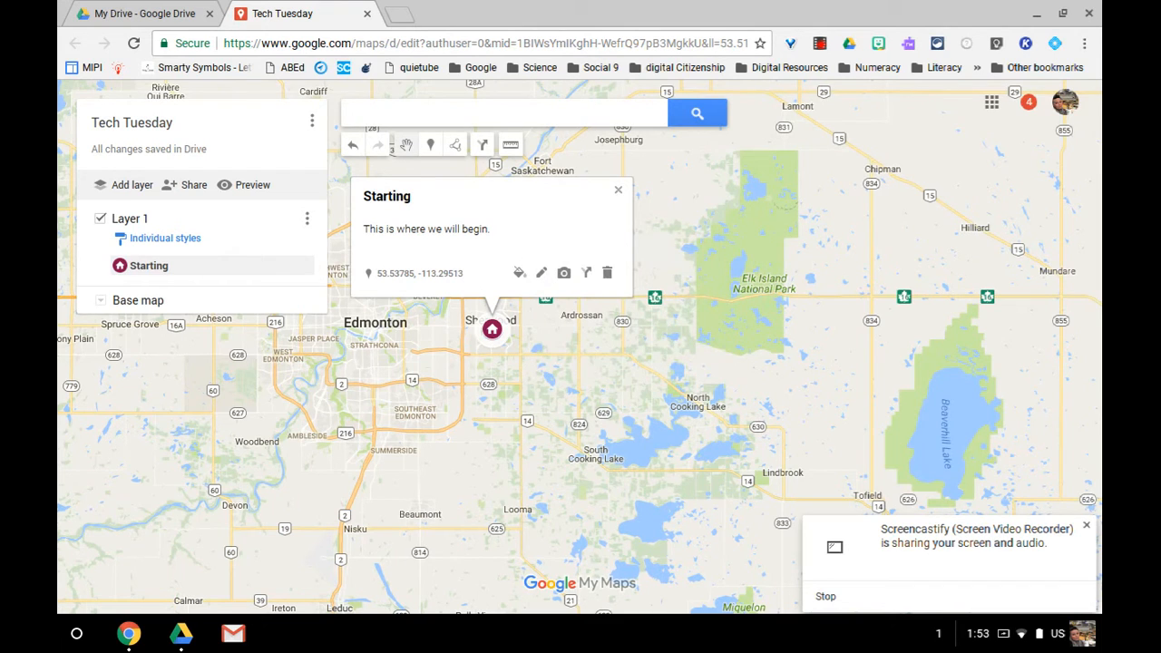
pyautogui.click(617, 191)
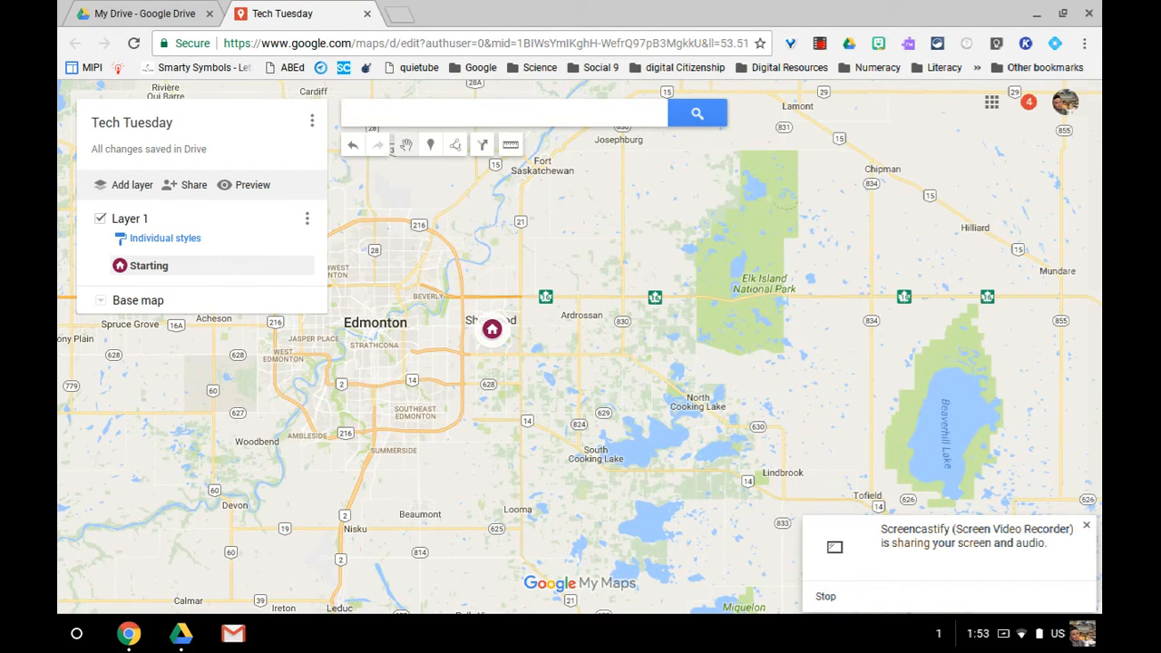
# - Search the map for disneyworld to locate the resort in Florida
pyautogui.scroll(-2, 653, 392)
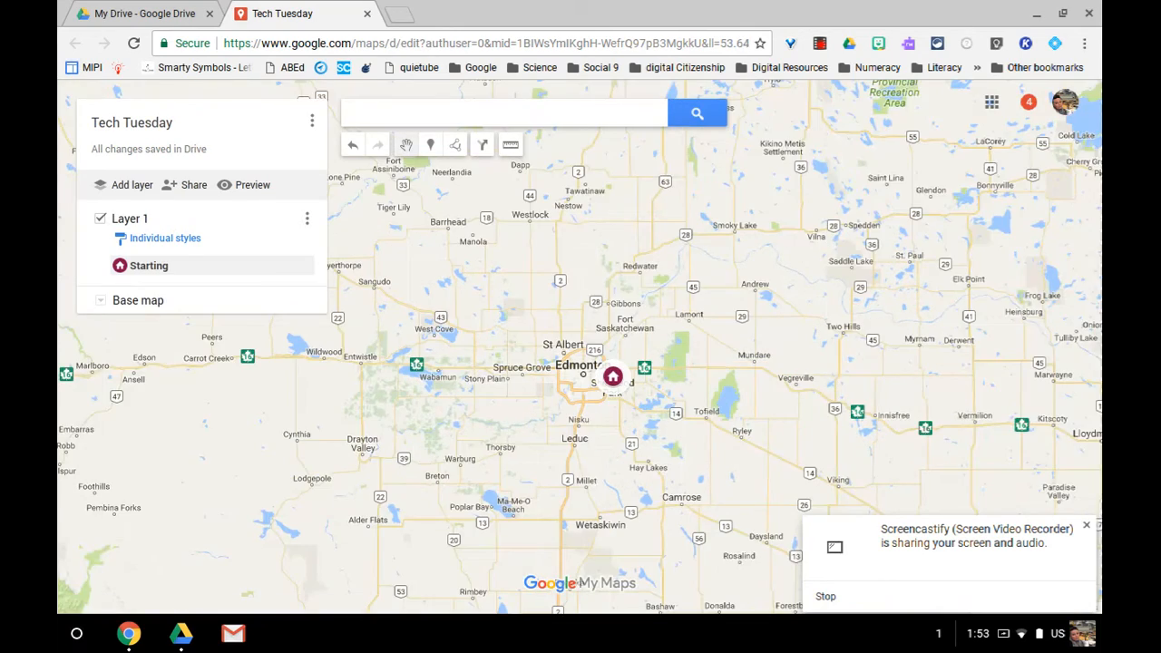
pyautogui.scroll(-3, 688, 428)
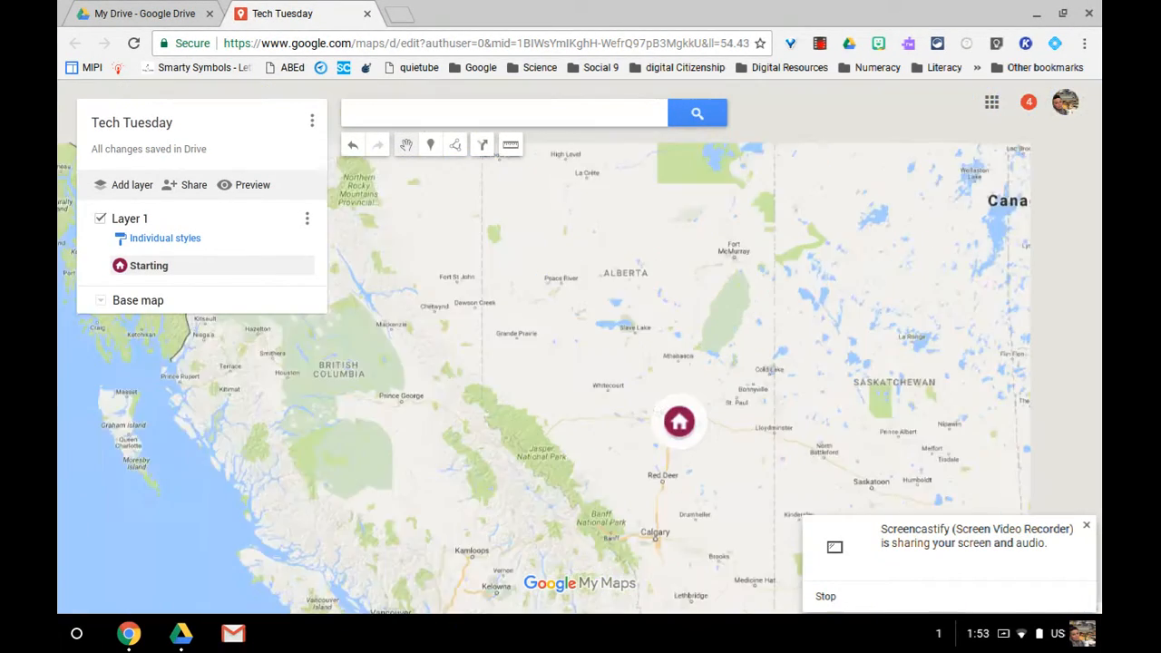
pyautogui.scroll(-2, 692, 434)
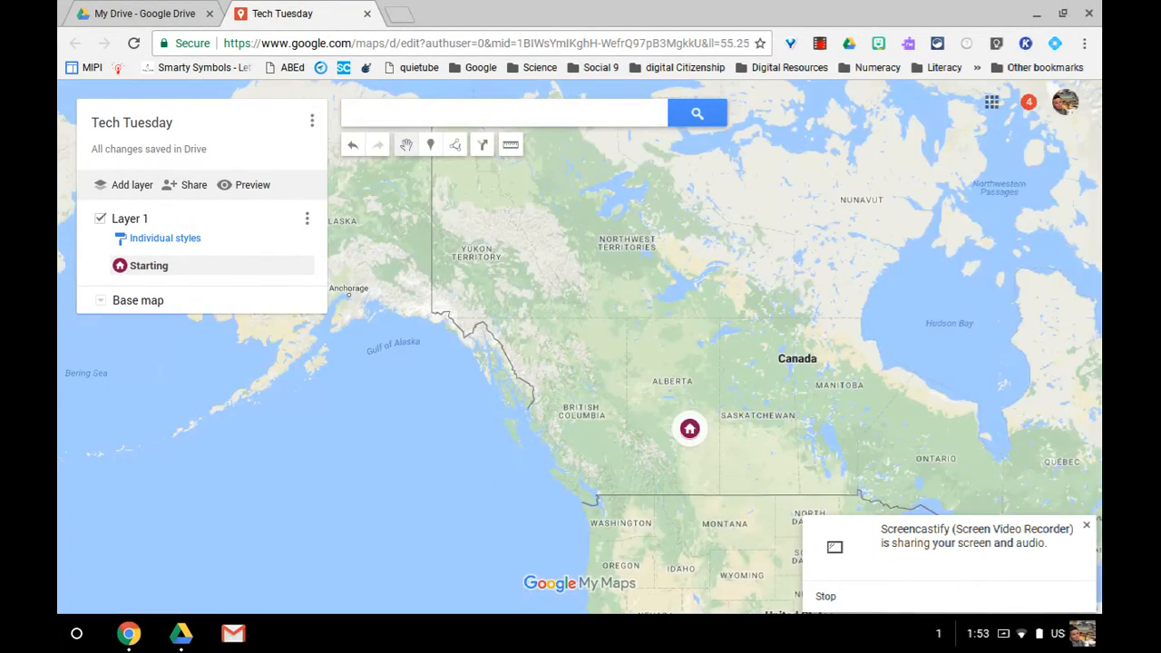
pyautogui.scroll(-1, 691, 433)
pyautogui.moveTo(691, 433); pyautogui.dragTo(520, 133)
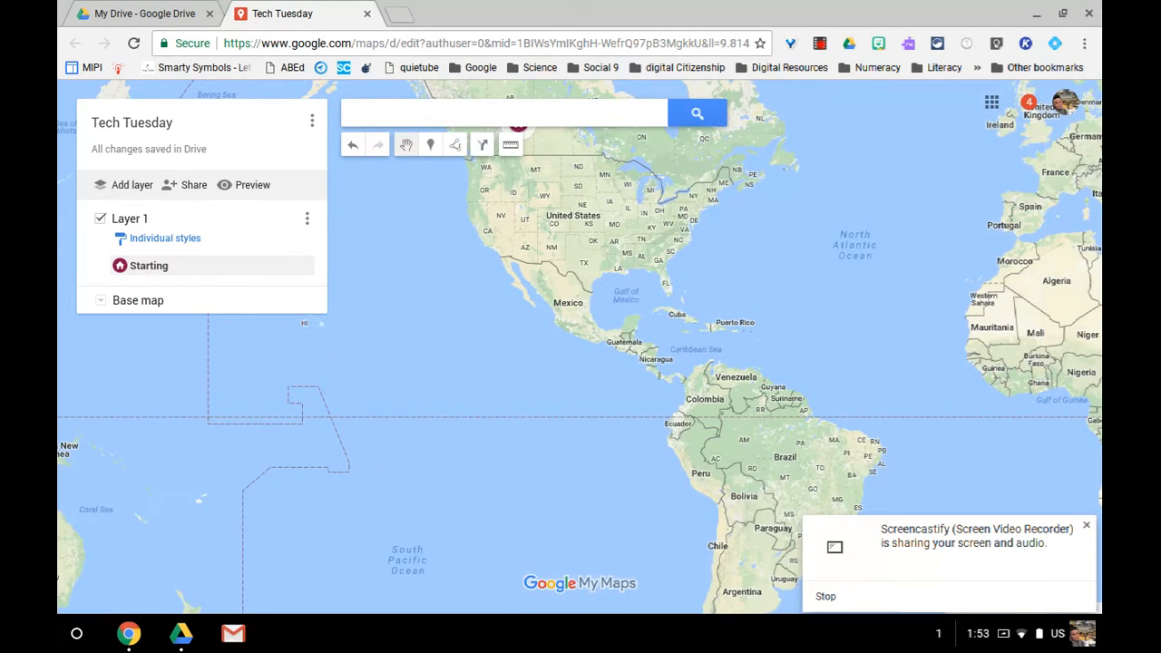
pyautogui.scroll(1, 666, 285)
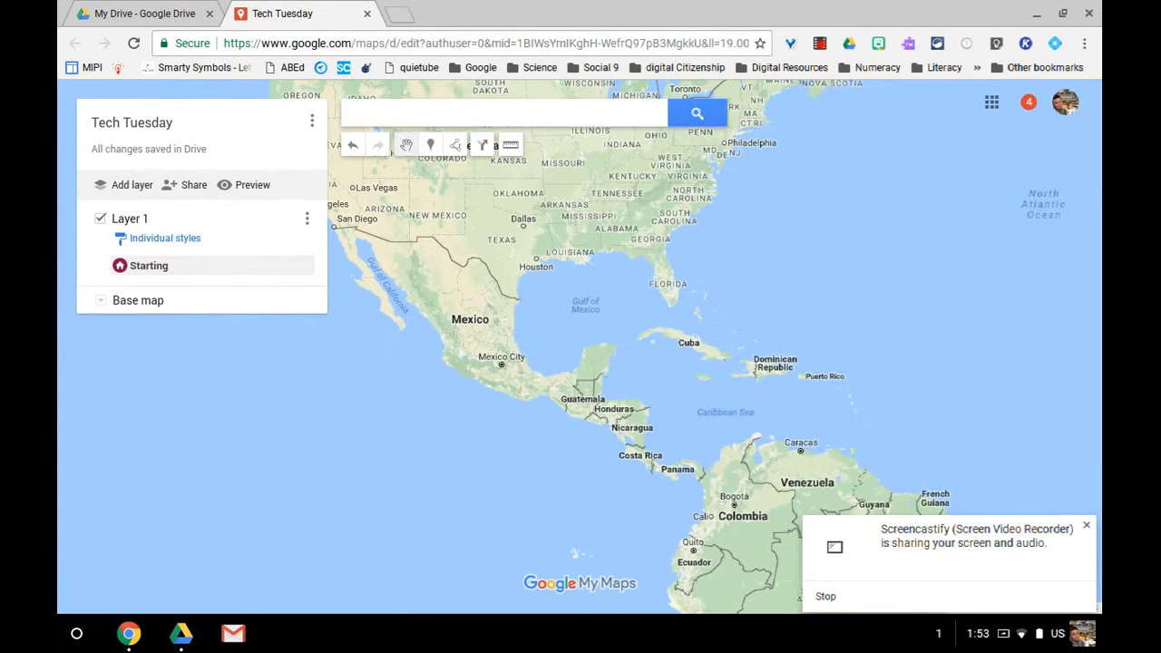
pyautogui.scroll(4, 682, 297)
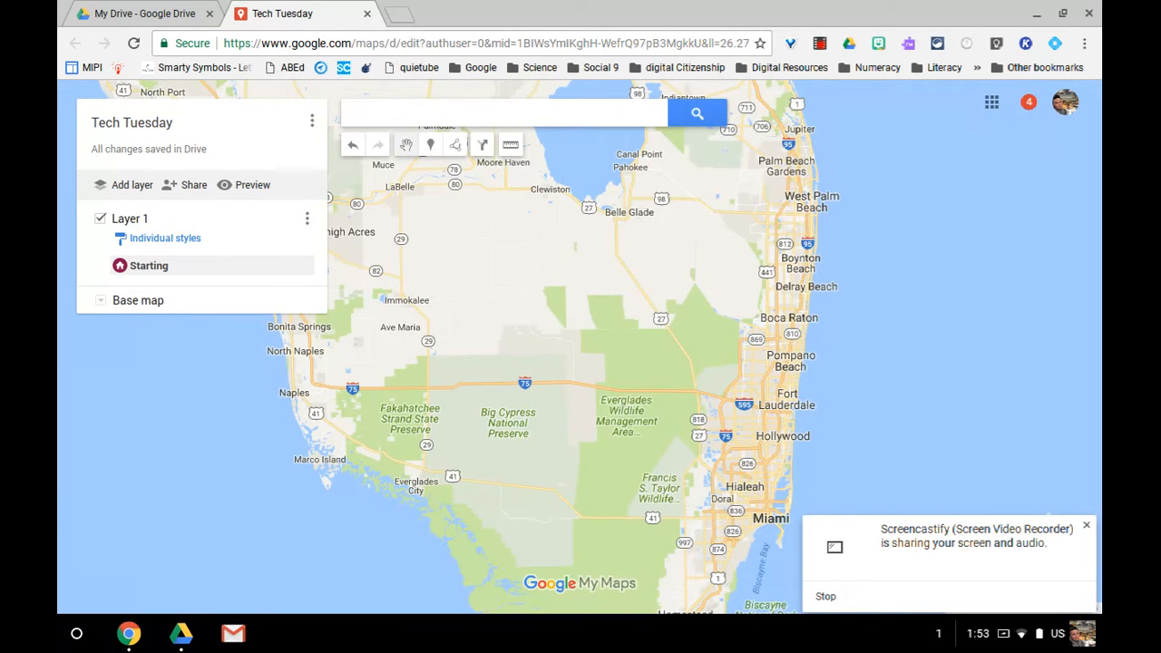
pyautogui.moveTo(651, 325); pyautogui.dragTo(678, 408)
pyautogui.scroll(-1, 677, 409)
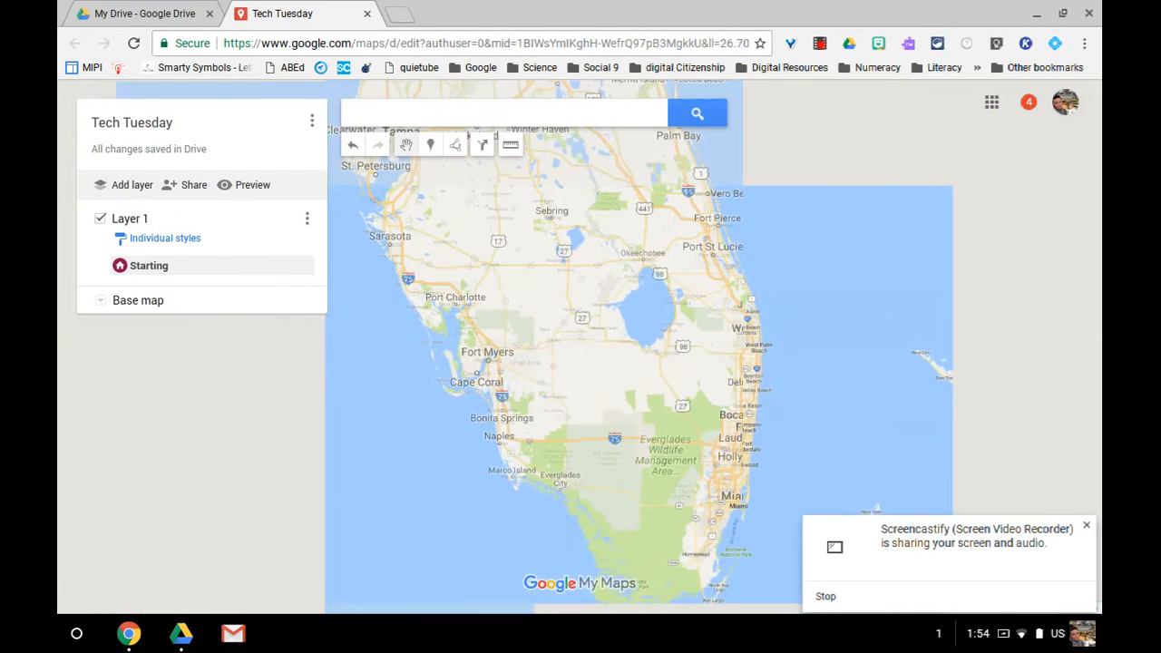
pyautogui.click(497, 117)
pyautogui.write('dis')
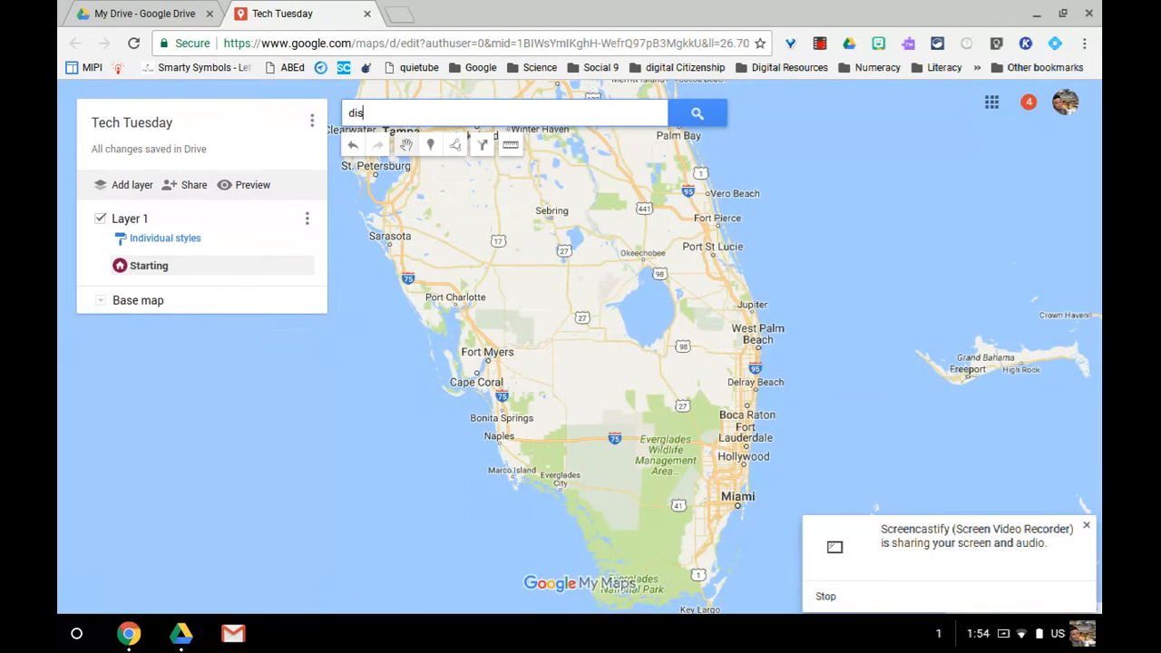
pyautogui.write('neyworld')
pyautogui.press('Return')
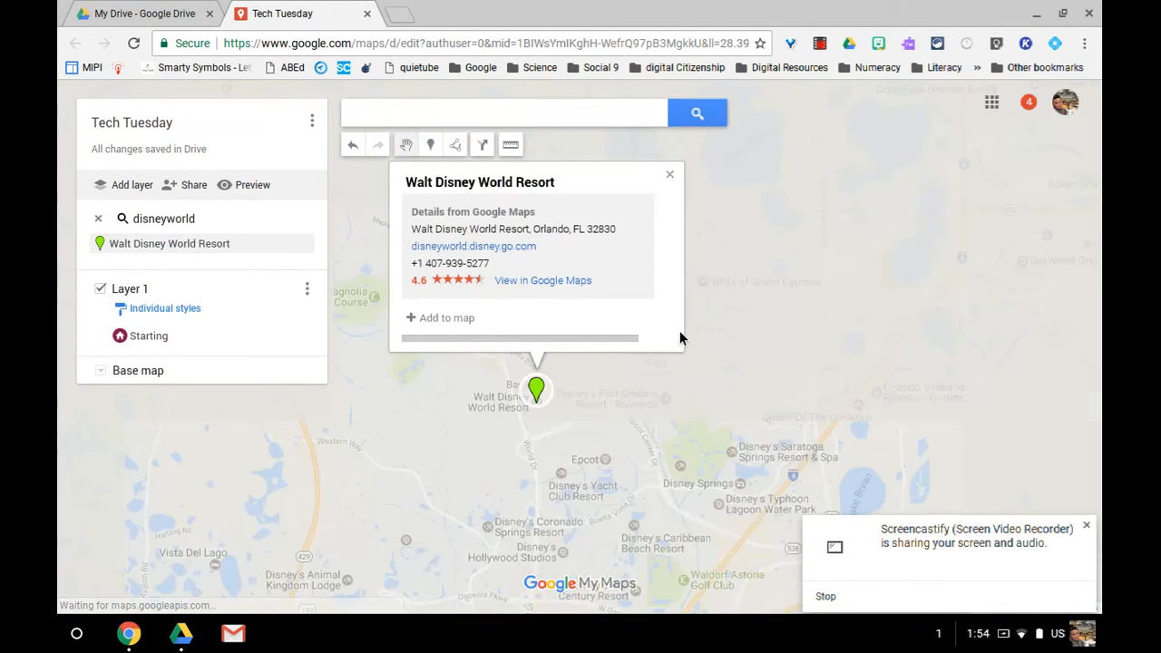
# - Add Walt Disney World Resort to Layer 1, style its marker with RGB (255, 82, 82) and the star icon, and close its details
pyautogui.click(439, 319)
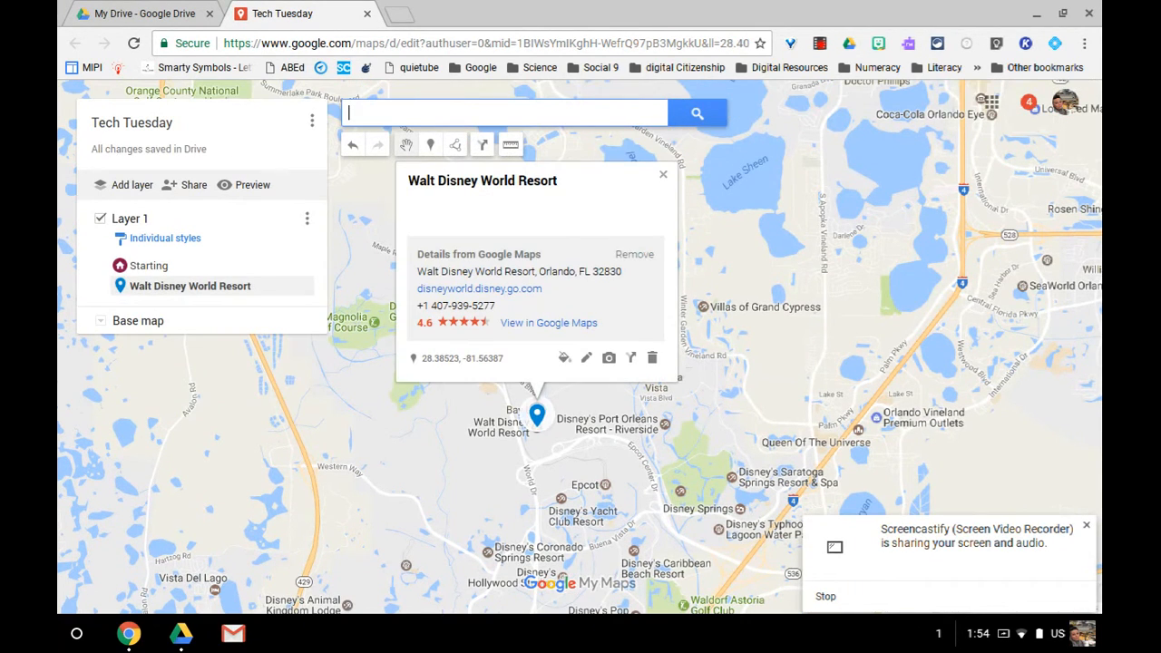
pyautogui.click(564, 358)
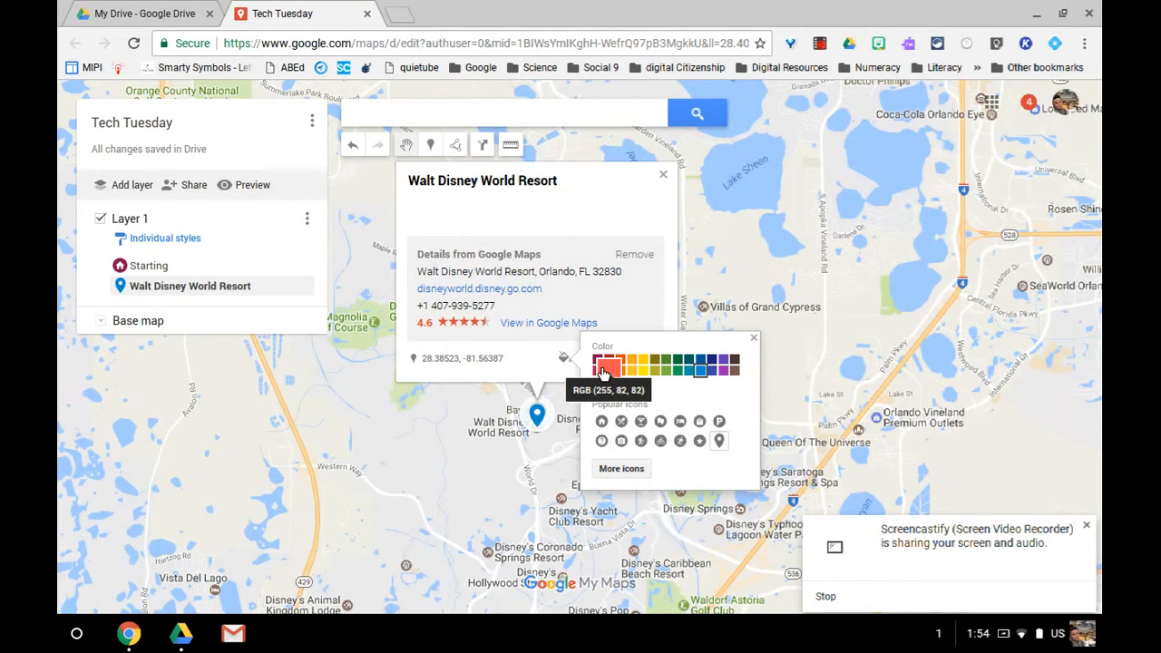
pyautogui.click(605, 372)
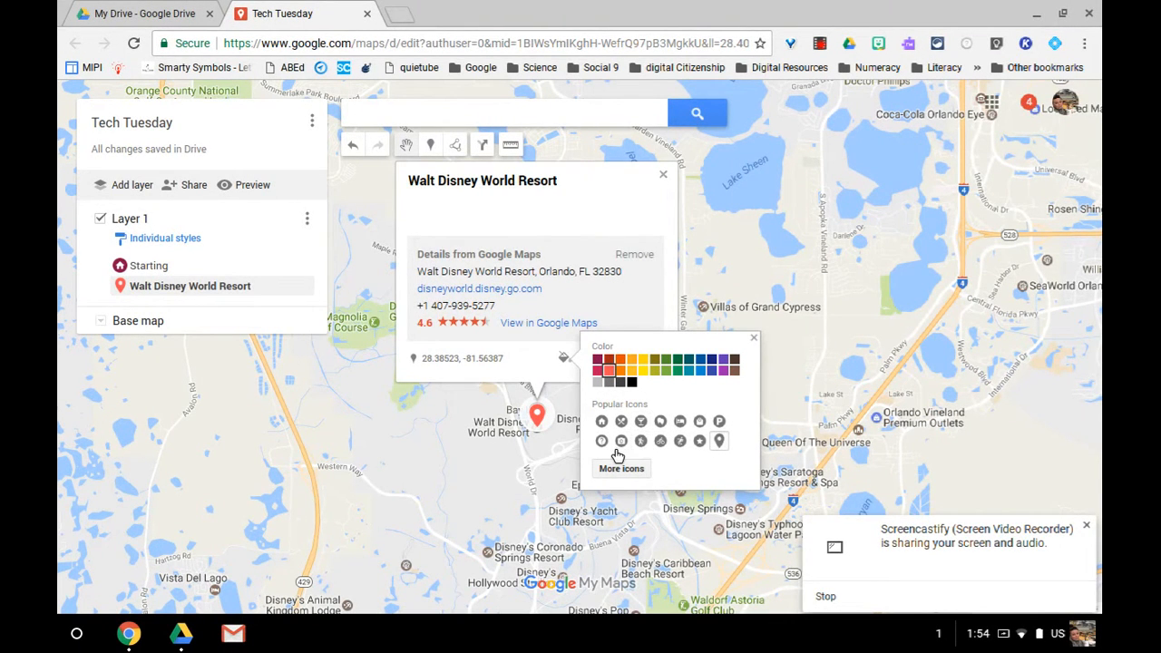
pyautogui.click(640, 421)
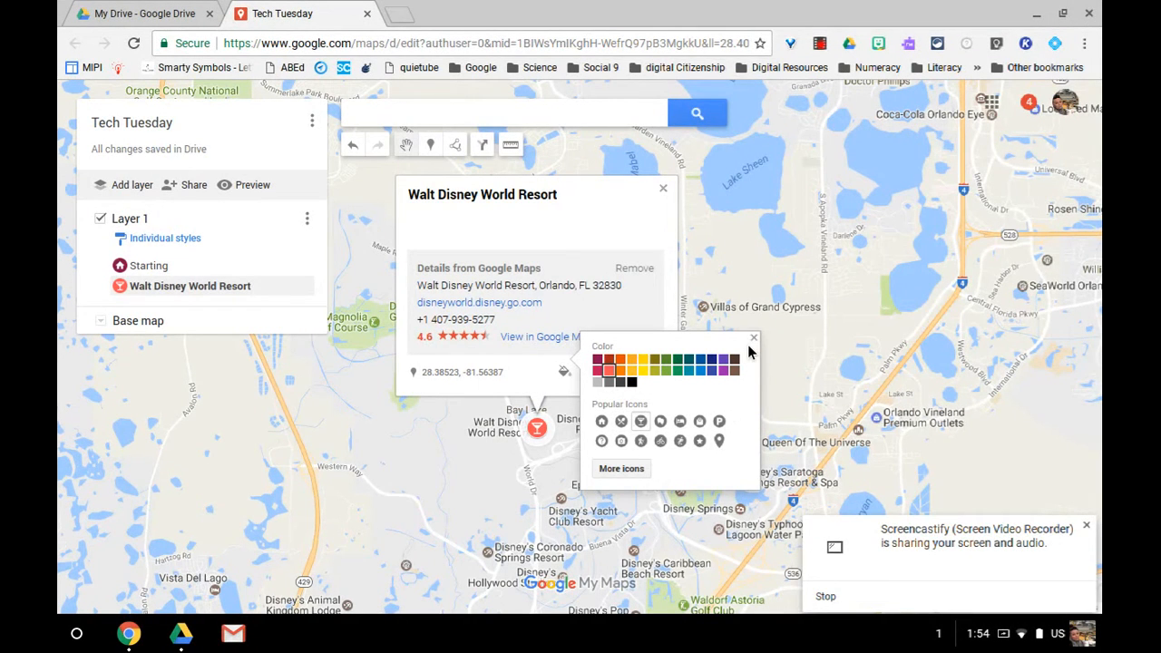
pyautogui.click(699, 441)
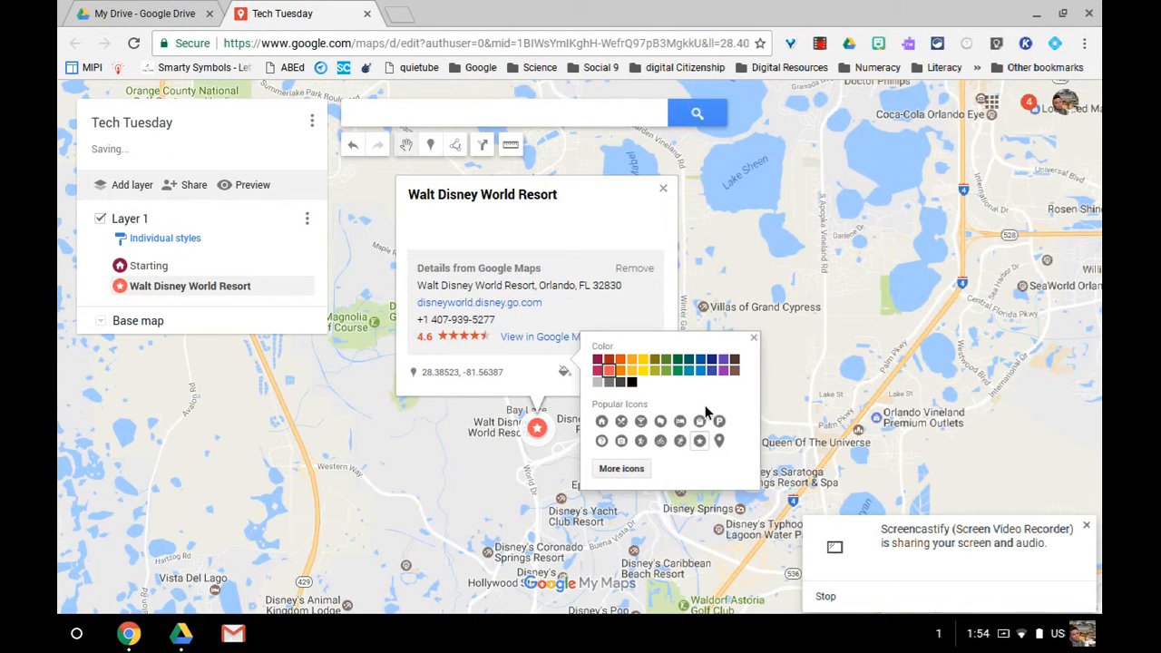
pyautogui.click(754, 338)
pyautogui.click(663, 189)
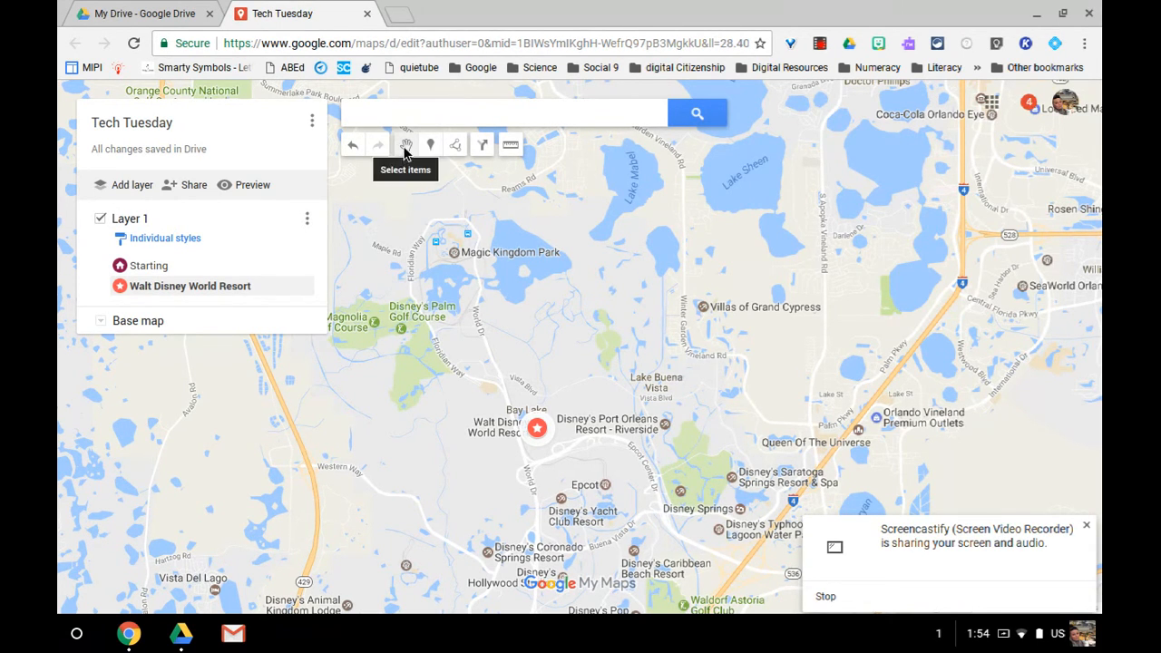
# - Examine the surroundings of the Walt Disney World Resort marker both close up and across the wider area
pyautogui.moveTo(535, 429)
pyautogui.mouseDown()
pyautogui.moveTo(590, 460)
pyautogui.moveTo(615, 390)
pyautogui.mouseUp()
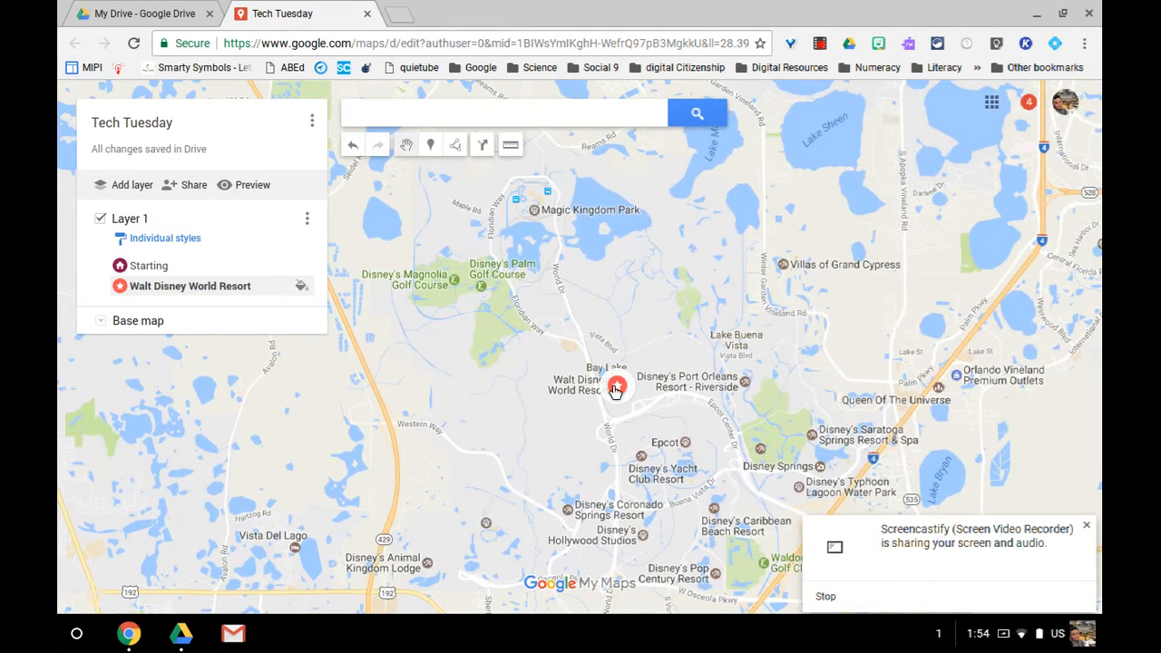
pyautogui.click(615, 390)
pyautogui.click(745, 180)
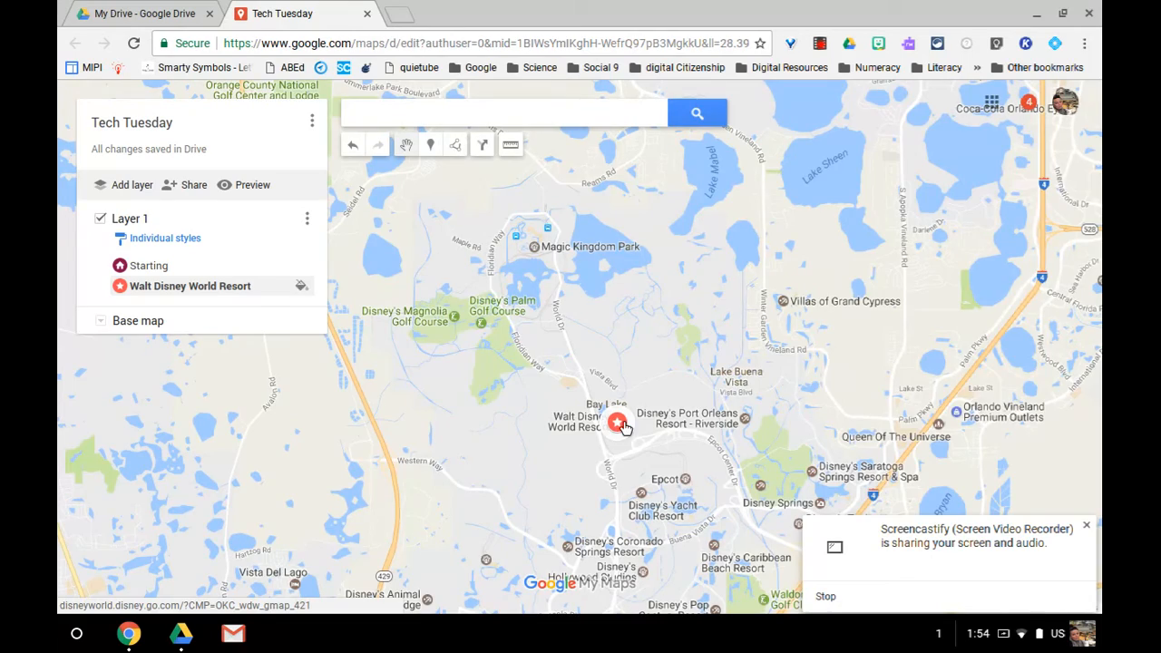
pyautogui.scroll(1, 624, 427)
pyautogui.moveTo(736, 456)
pyautogui.mouseDown()
pyautogui.moveTo(661, 339)
pyautogui.moveTo(630, 315)
pyautogui.mouseUp()
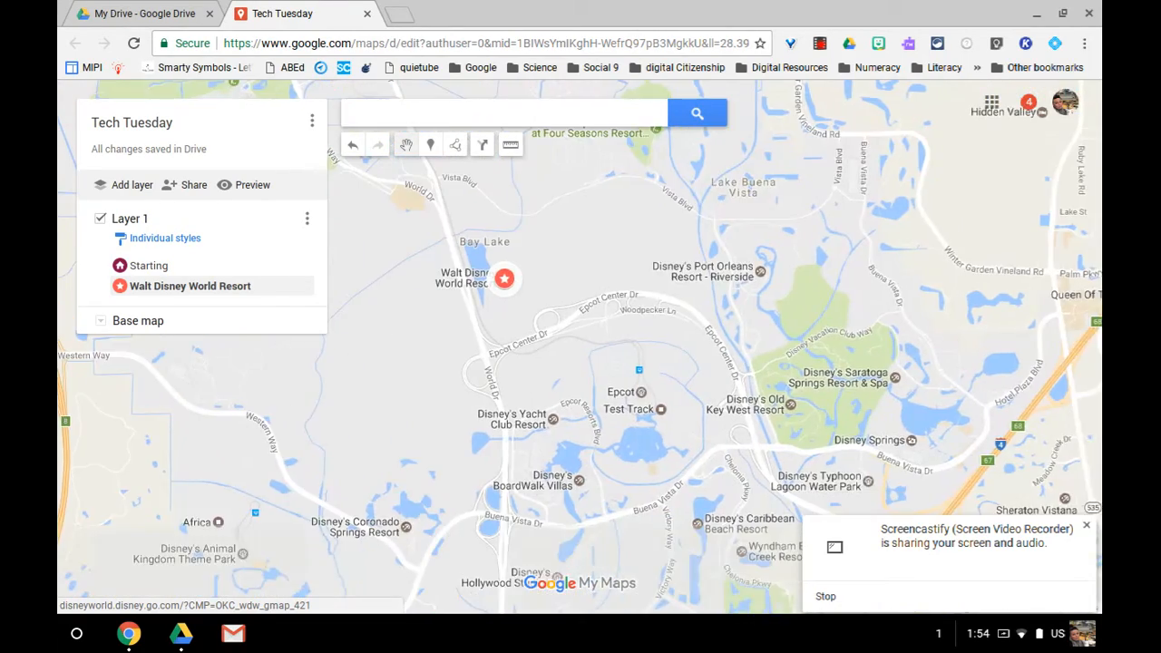
pyautogui.scroll(-1, 629, 314)
pyautogui.moveTo(750, 318); pyautogui.dragTo(673, 358)
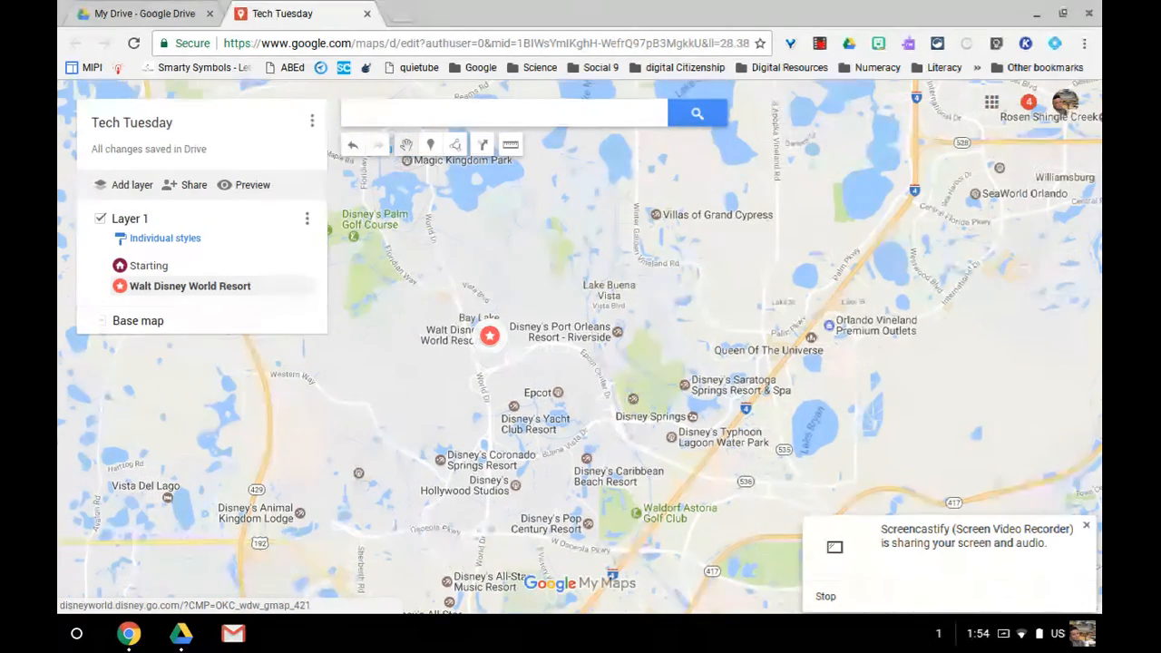
pyautogui.scroll(-1, 673, 358)
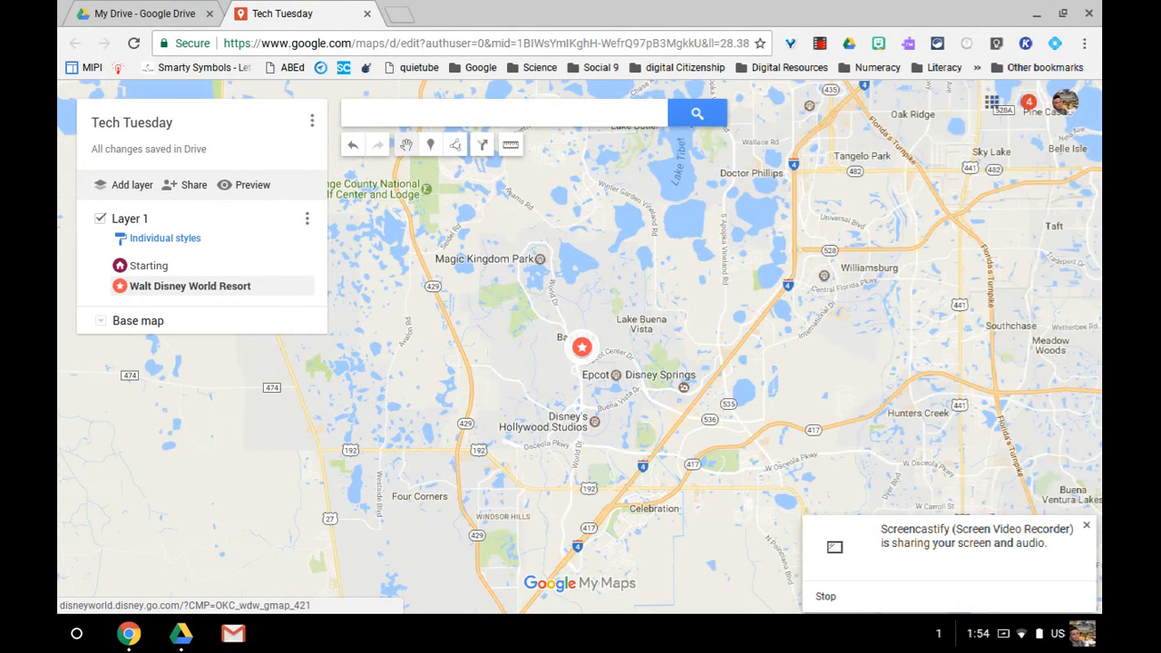
# - Draw a closed five-cornered shape around Walt Disney World Resort, about 147 km² in area with a perimeter of about 46.6 km
pyautogui.click(455, 146)
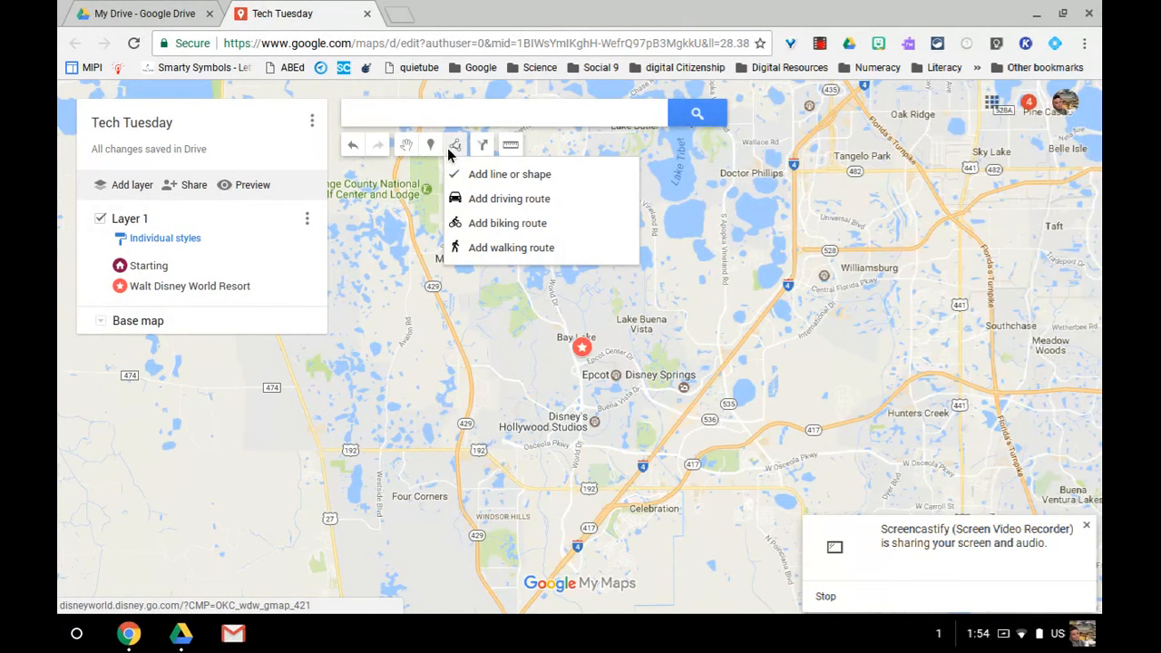
pyautogui.click(508, 177)
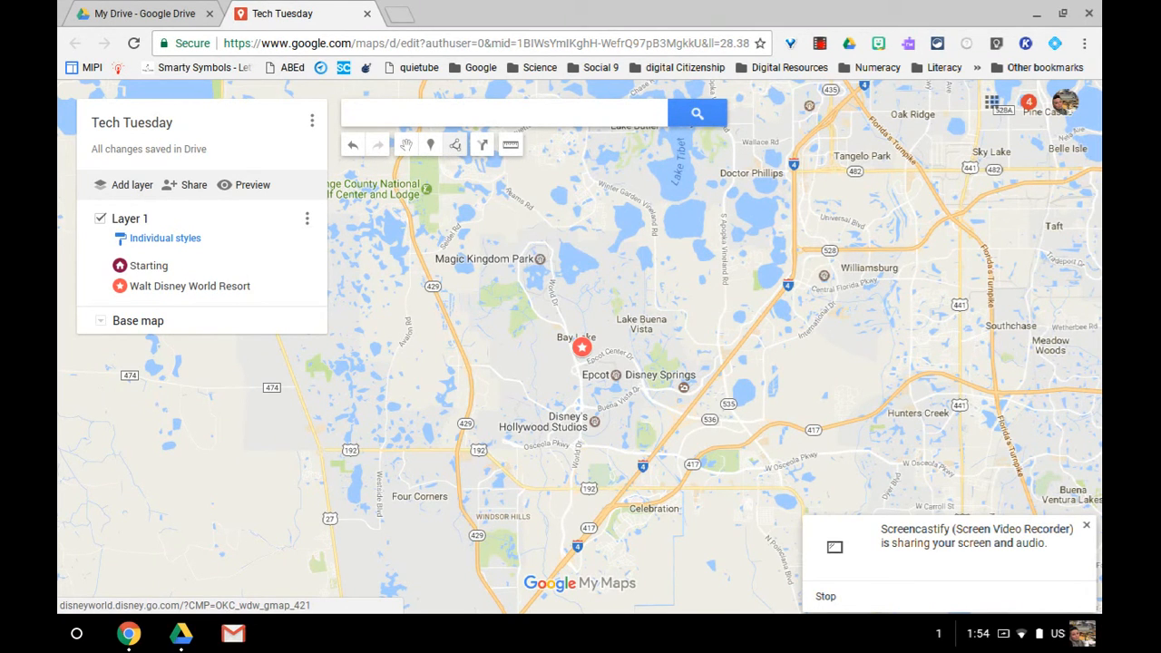
pyautogui.click(459, 445)
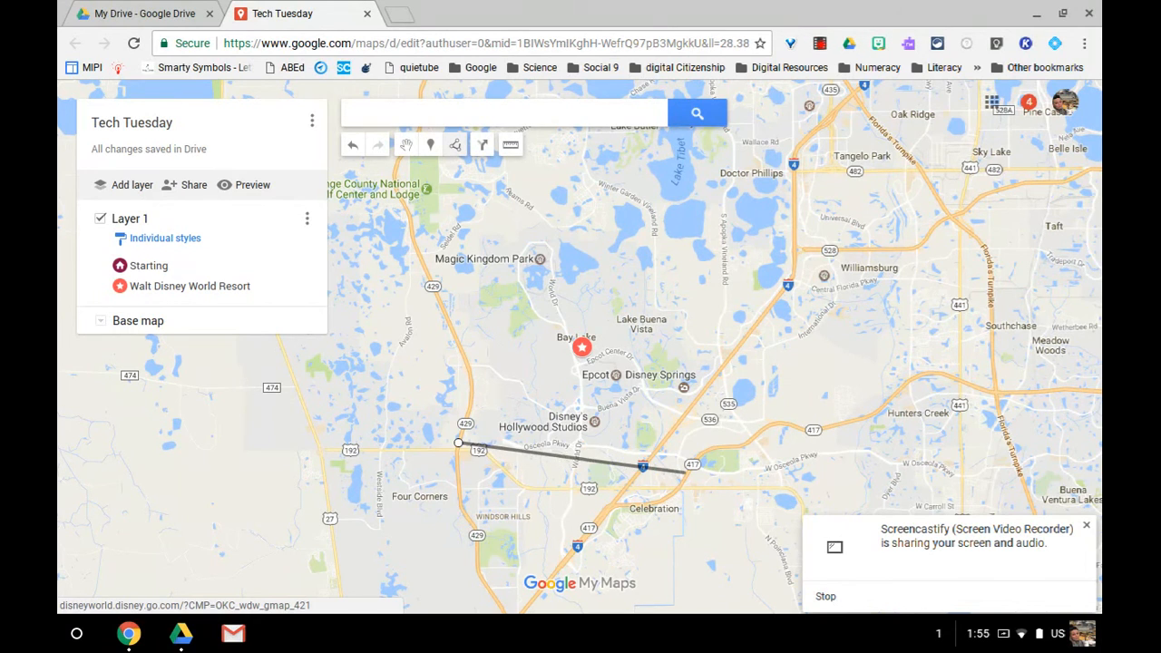
pyautogui.click(655, 457)
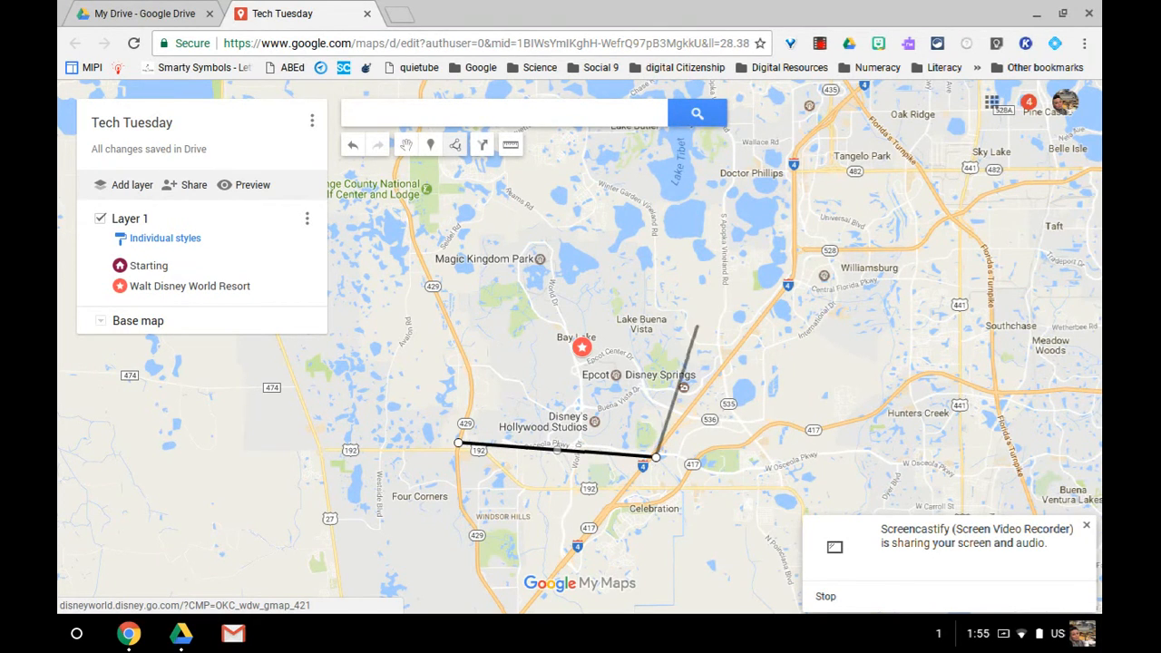
pyautogui.click(787, 281)
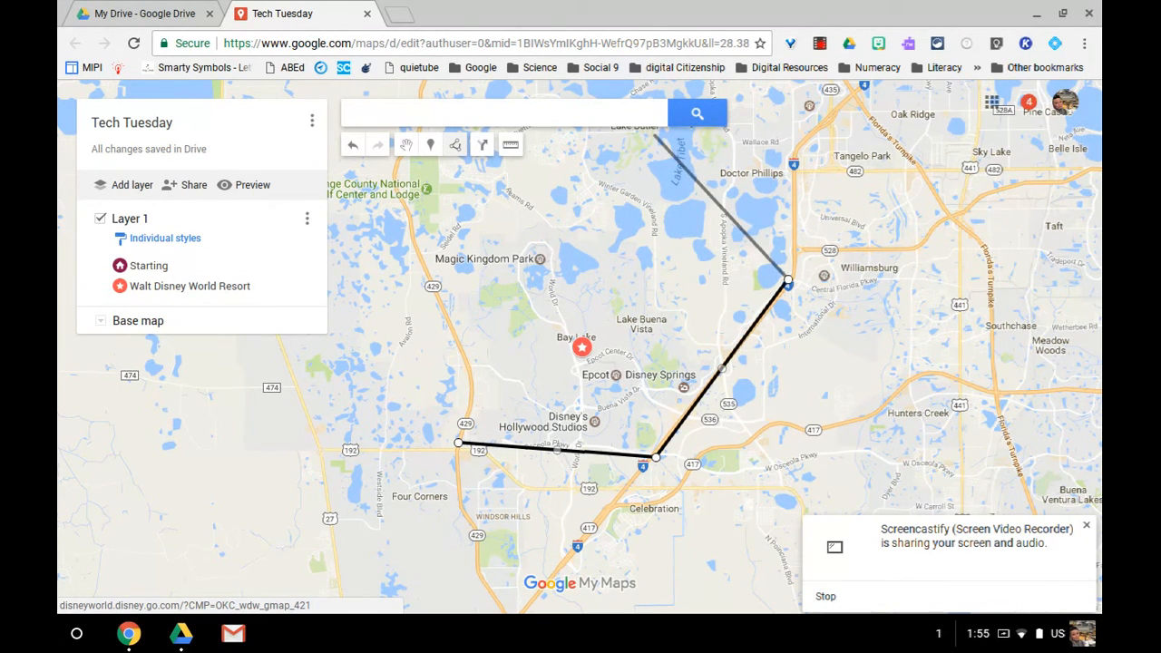
pyautogui.click(646, 131)
pyautogui.click(402, 196)
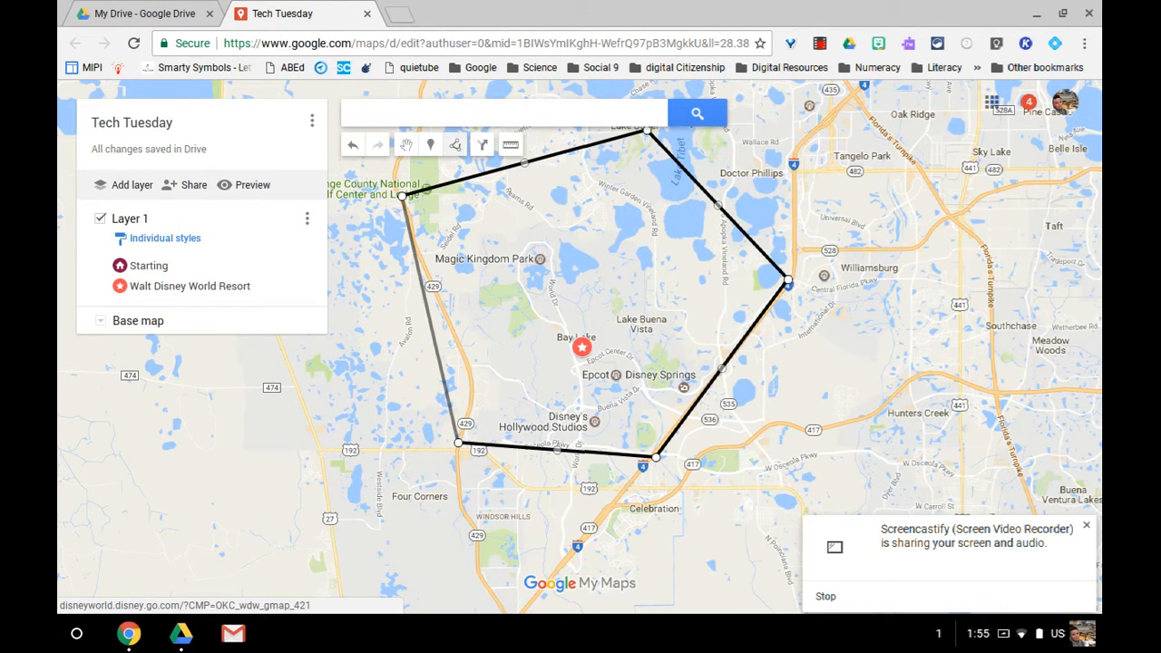
pyautogui.click(458, 443)
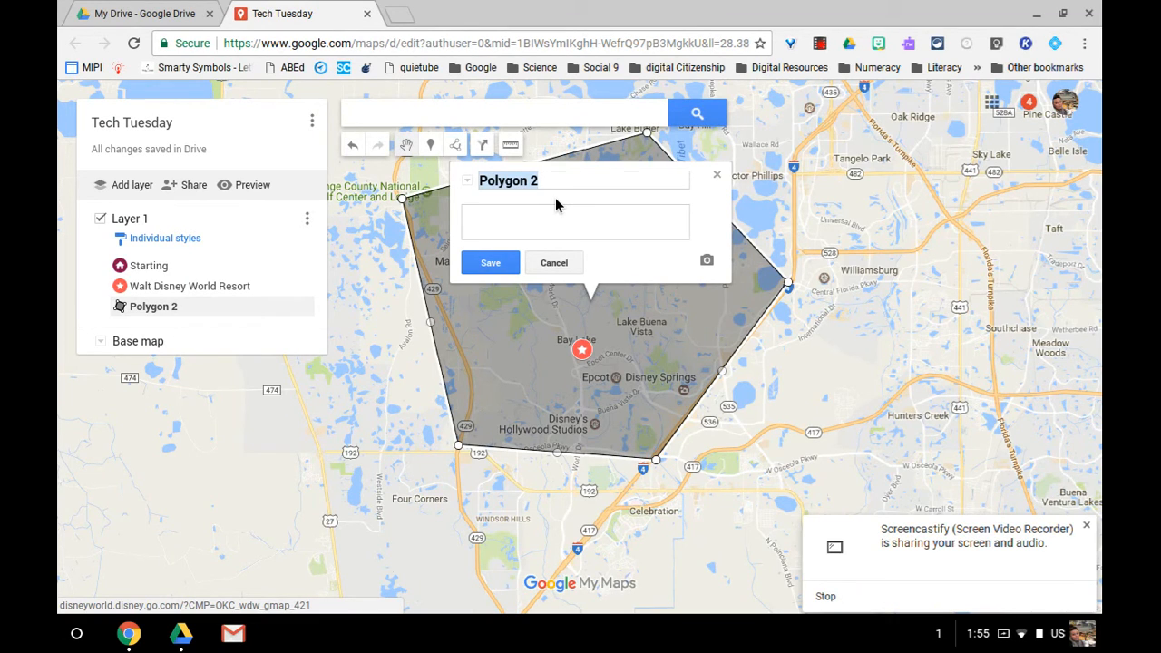
# - Name the new polygon Disney Area and save it, color it light salmon red, and close its details
pyautogui.write('Disney Ar')
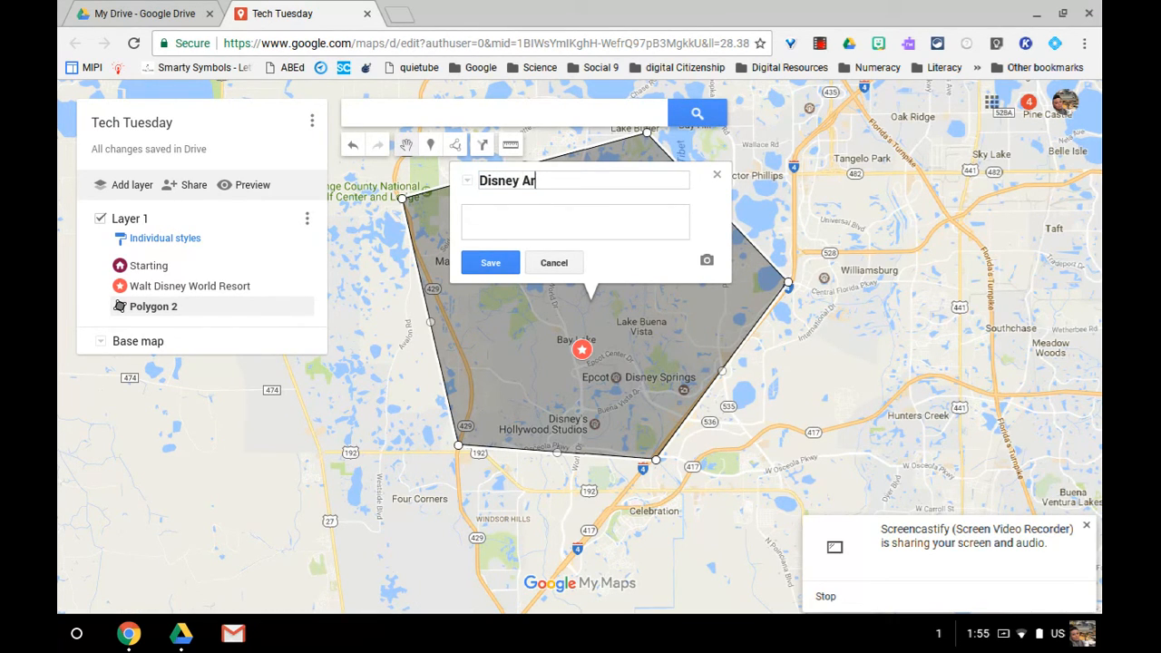
pyautogui.write('ea')
pyautogui.click(490, 263)
pyautogui.click(638, 263)
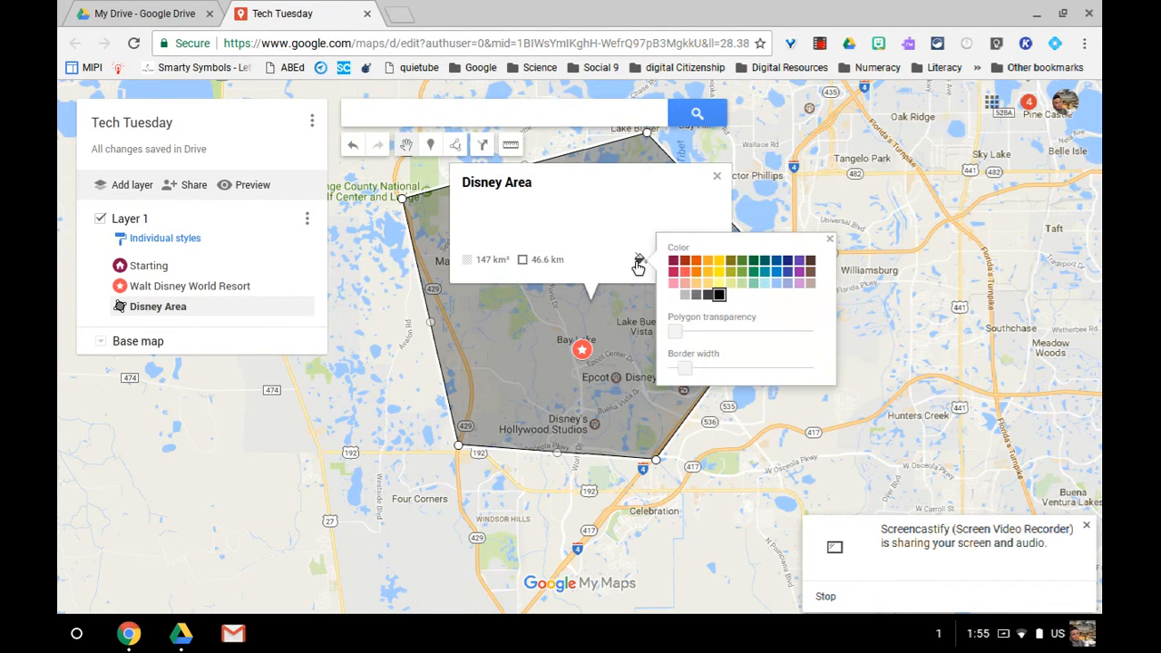
pyautogui.click(696, 278)
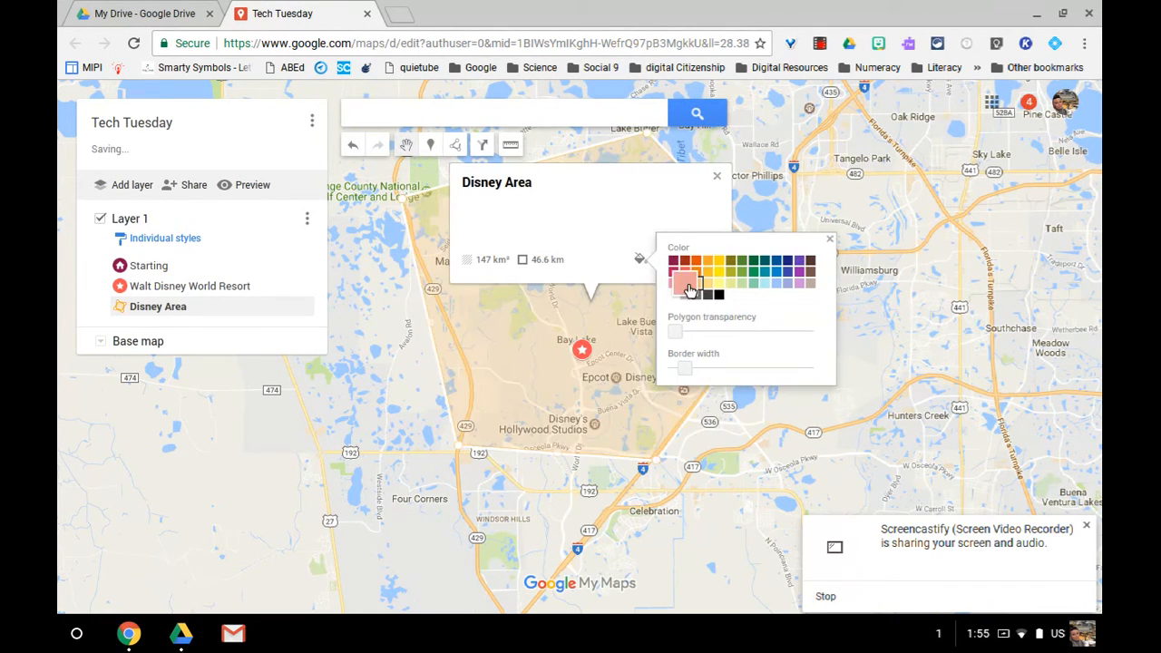
pyautogui.click(687, 272)
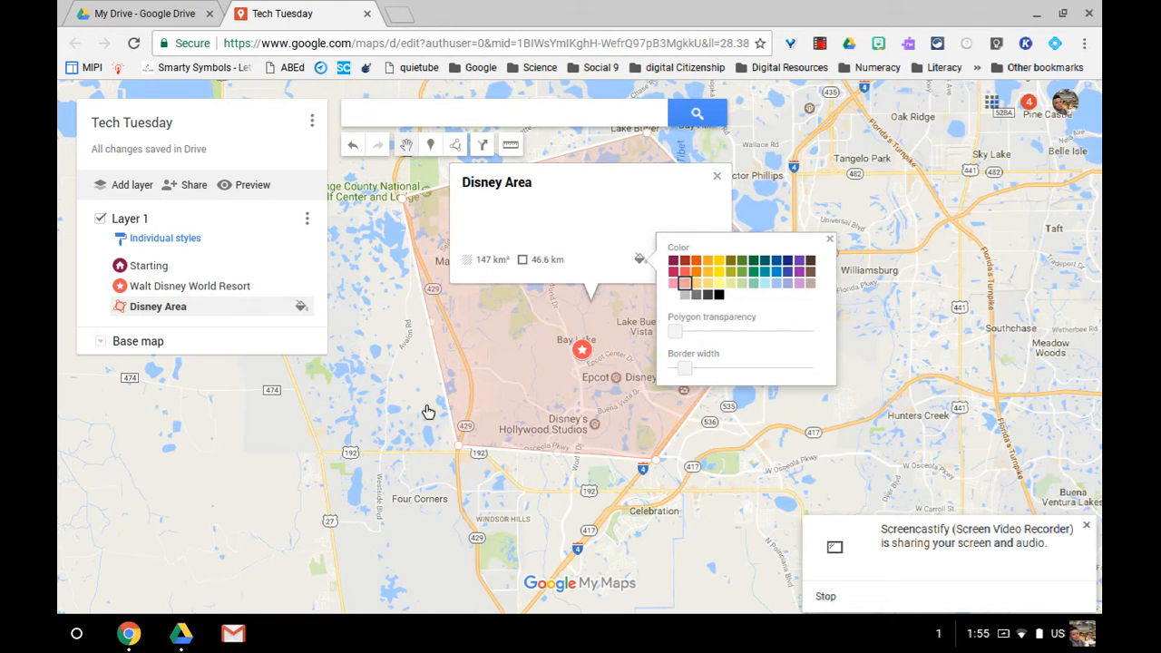
pyautogui.click(430, 409)
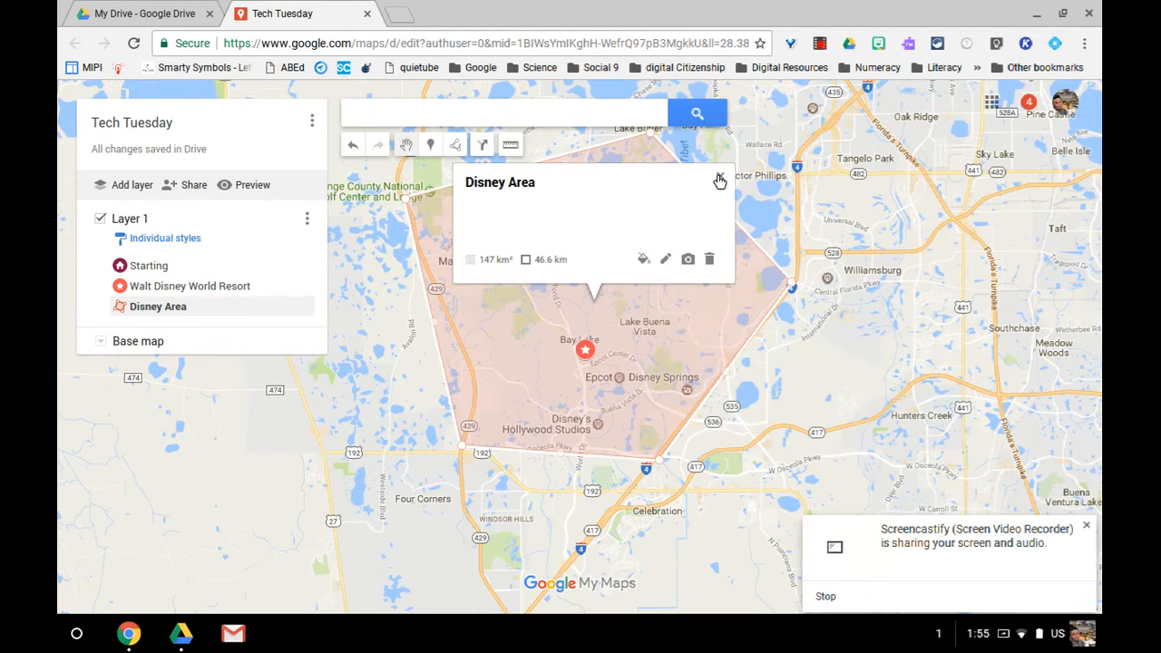
pyautogui.click(720, 176)
# - Examine the Disney Area and the Starting marker at scales ranging from central Florida to the whole world
pyautogui.scroll(-2, 726, 238)
pyautogui.scroll(-2, 735, 269)
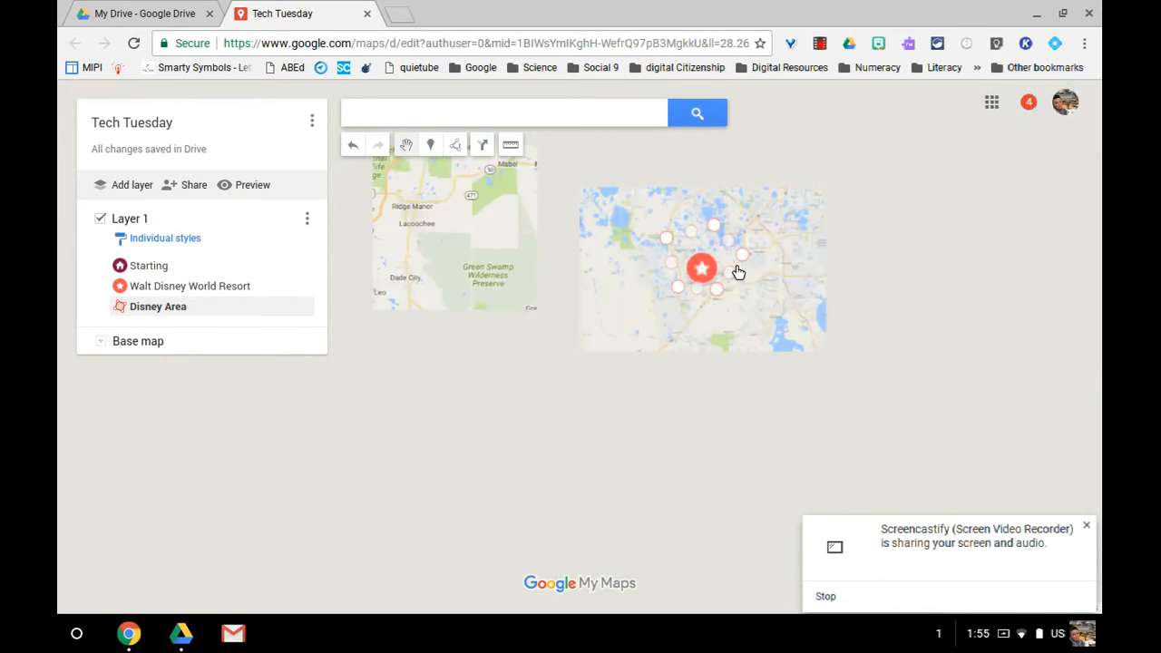
pyautogui.scroll(-4, 726, 263)
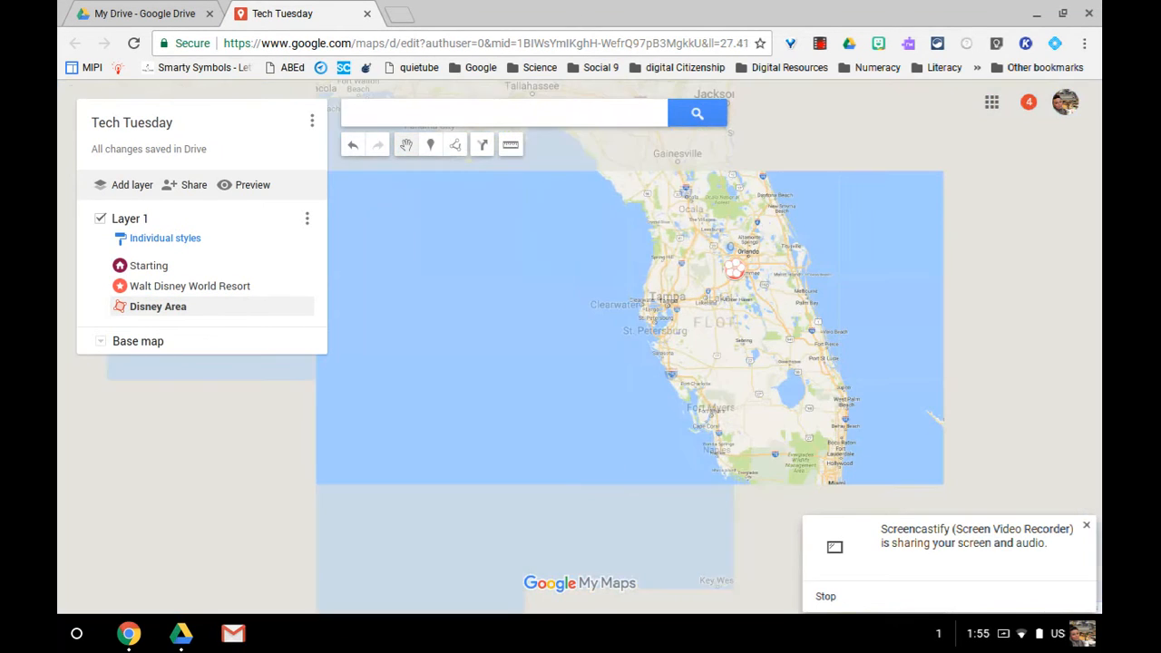
pyautogui.scroll(-4, 760, 298)
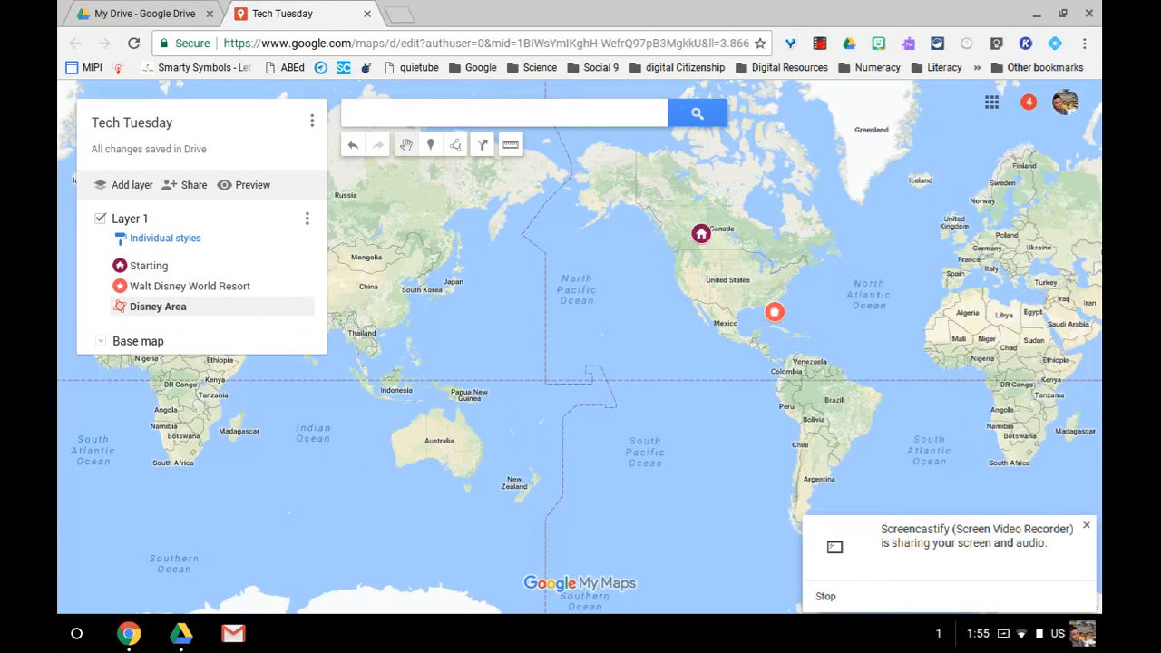
pyautogui.scroll(5, 760, 299)
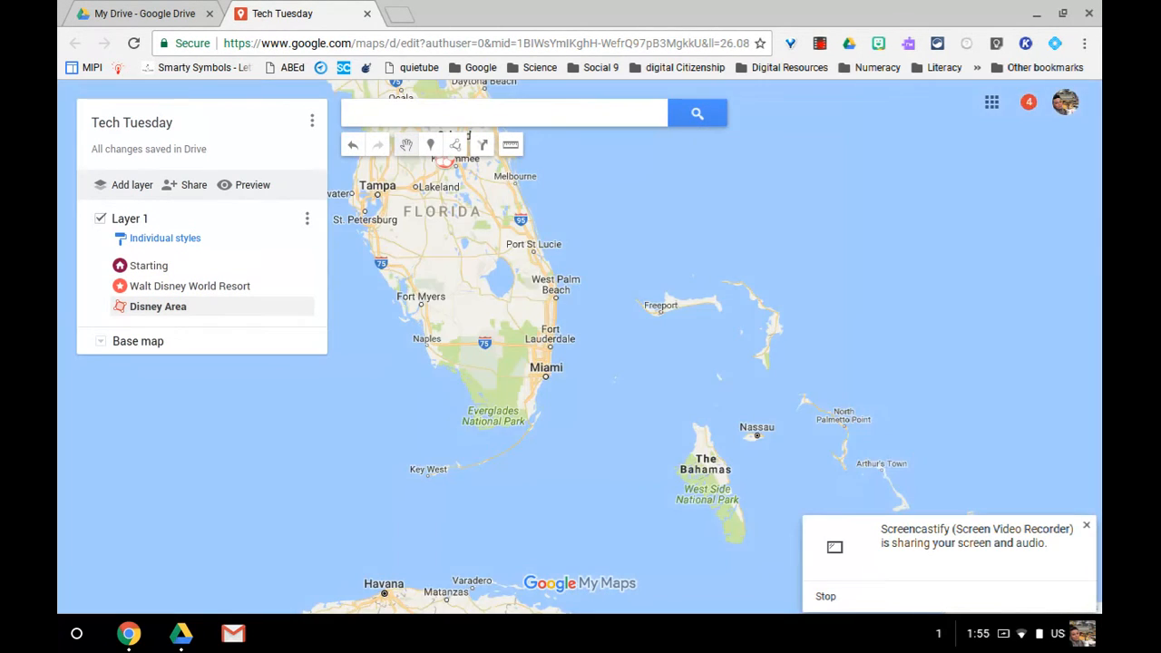
pyautogui.scroll(4, 426, 163)
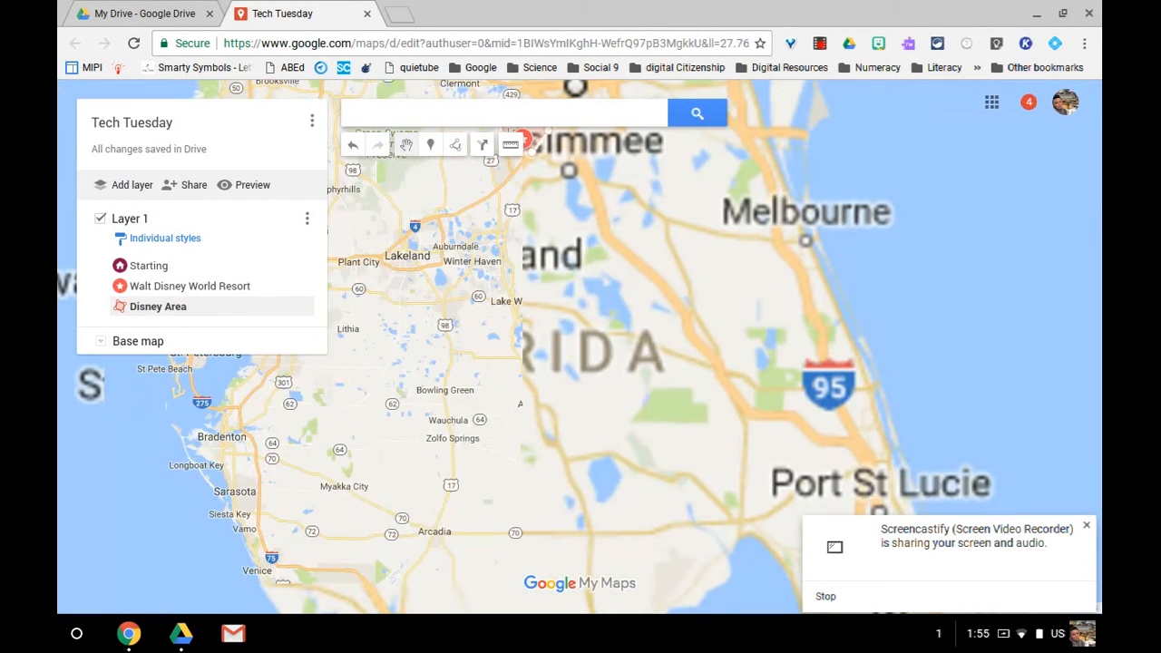
pyautogui.moveTo(513, 222); pyautogui.dragTo(558, 358)
pyautogui.scroll(1, 558, 358)
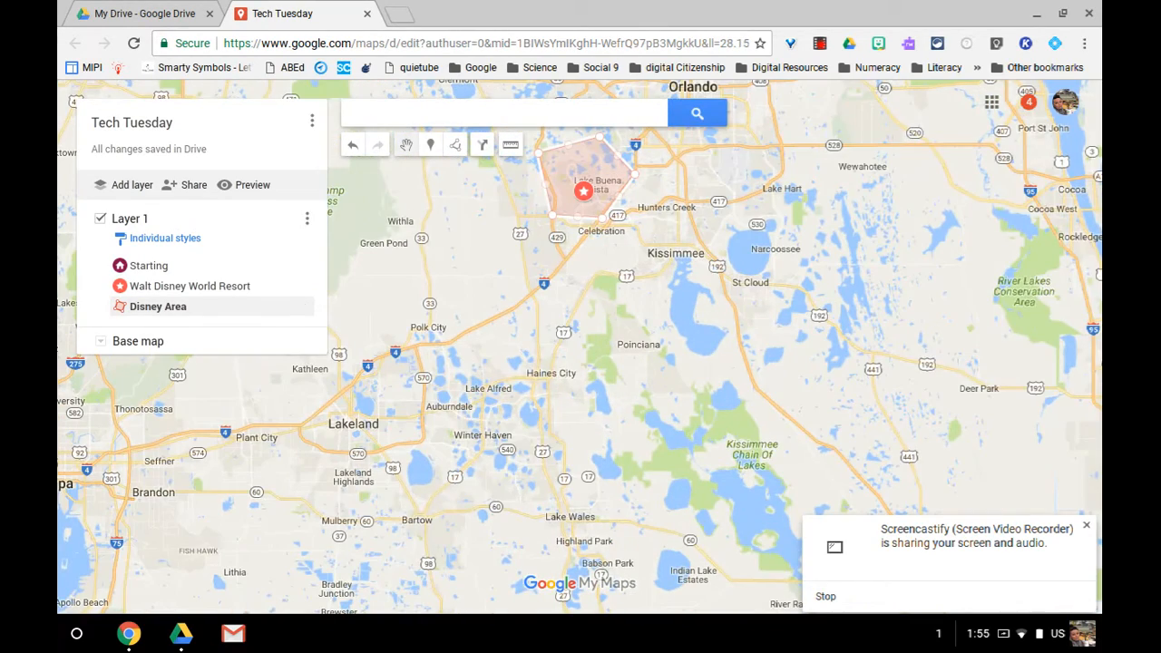
pyautogui.scroll(-3, 657, 270)
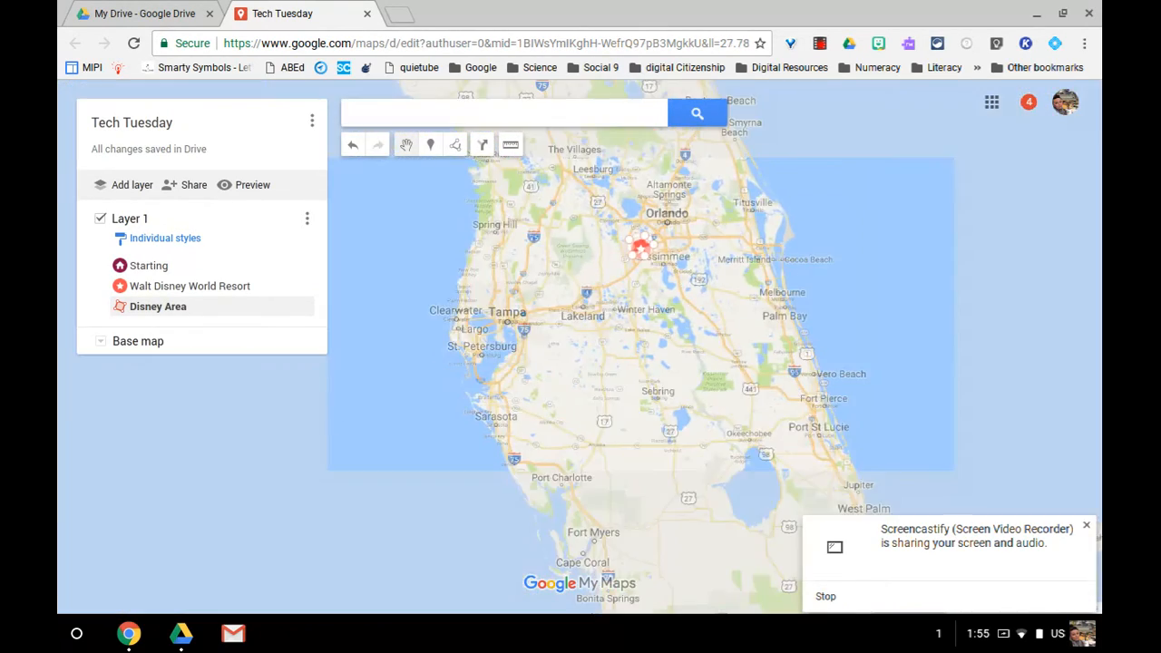
pyautogui.scroll(-2, 632, 357)
pyautogui.scroll(-3, 585, 263)
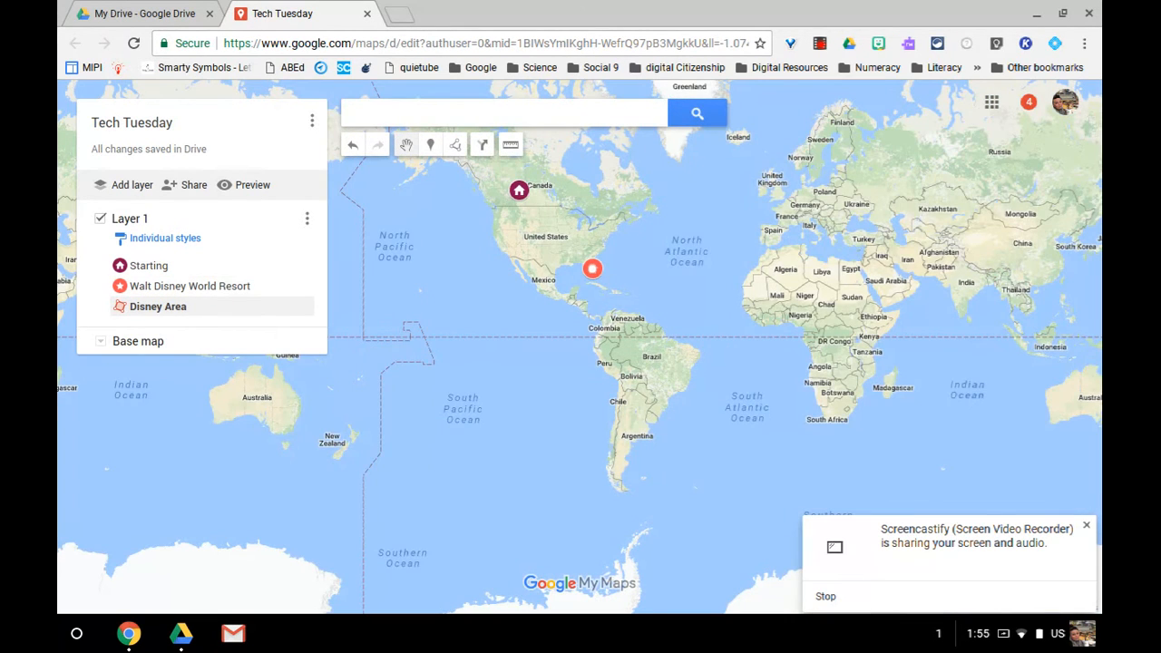
pyautogui.moveTo(587, 272); pyautogui.dragTo(591, 351)
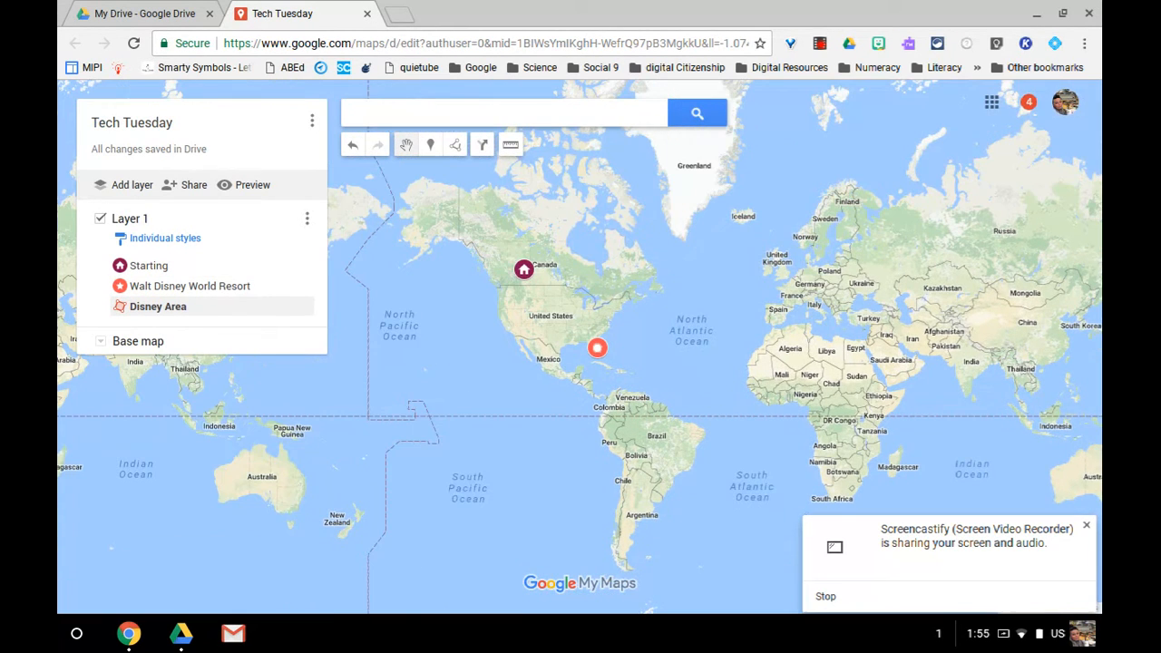
# - Draw a closed four-cornered shape around North America, about 30.2 million km² in area with a perimeter of about 23,200 km
pyautogui.click(451, 147)
pyautogui.click(485, 174)
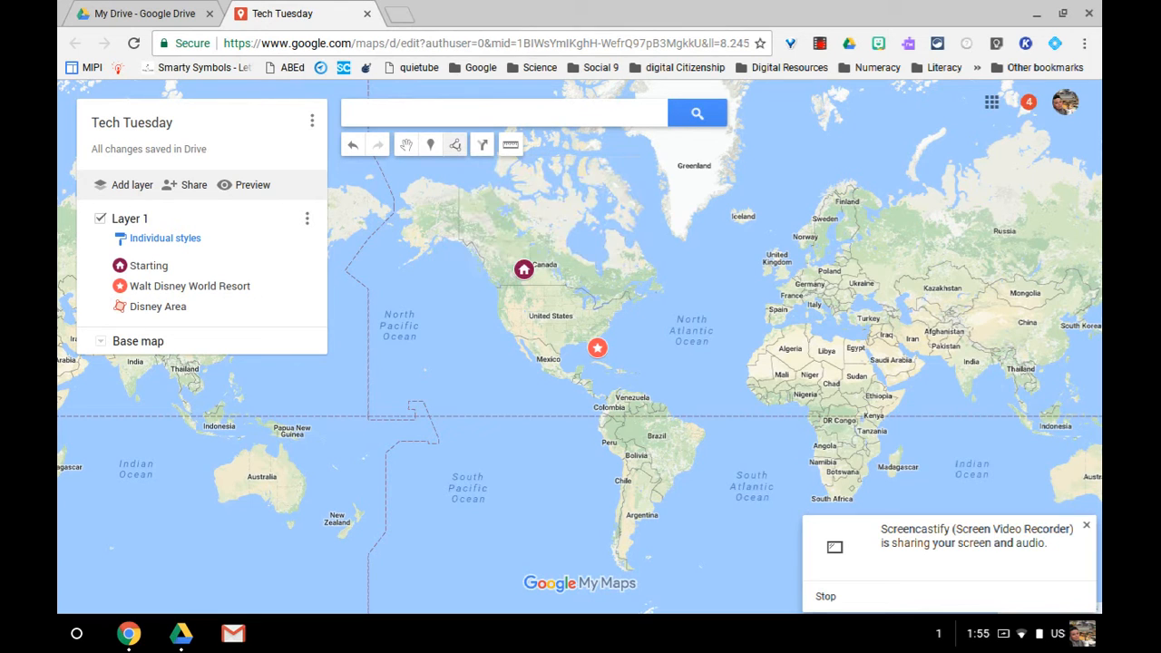
pyautogui.click(414, 172)
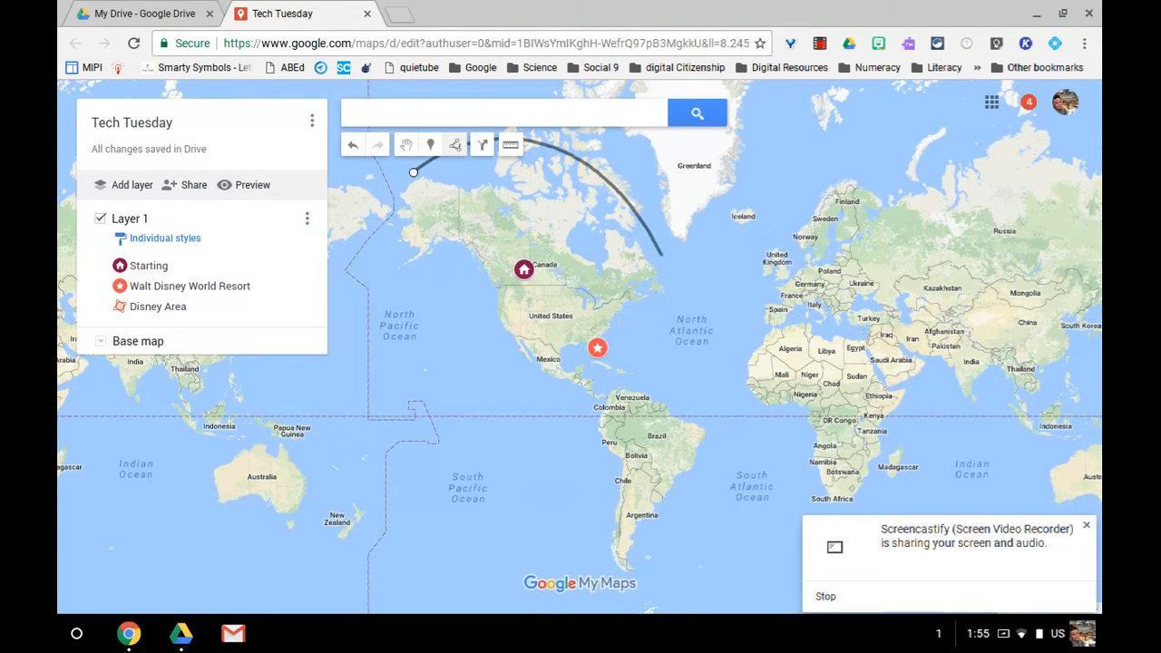
pyautogui.click(659, 264)
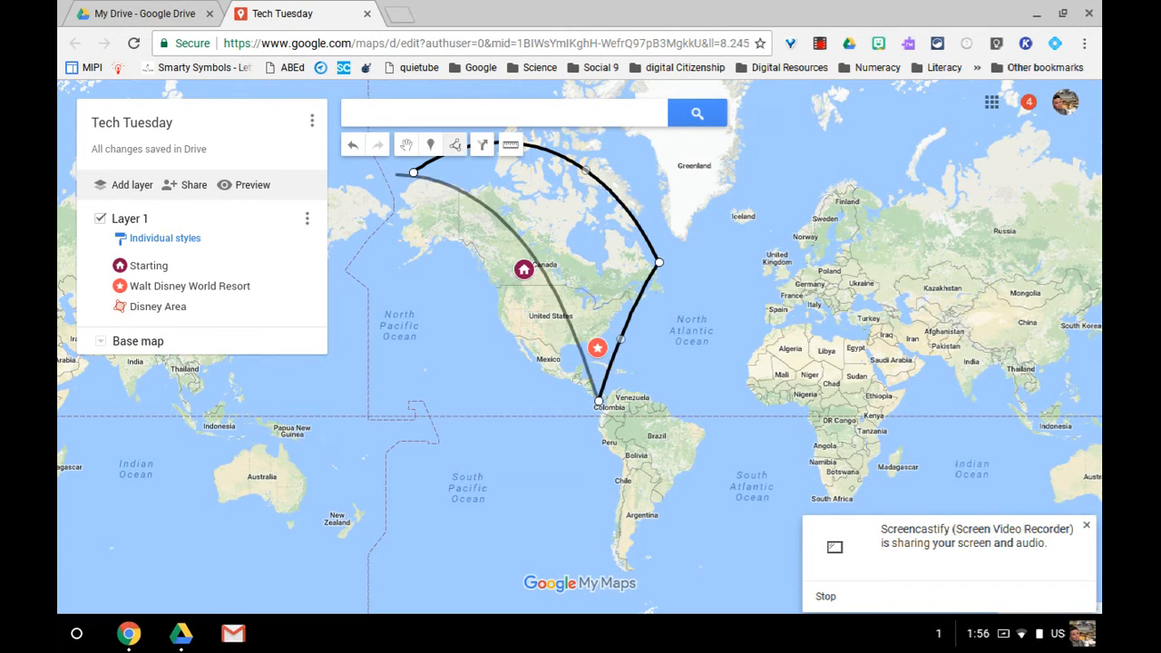
pyautogui.click(379, 288)
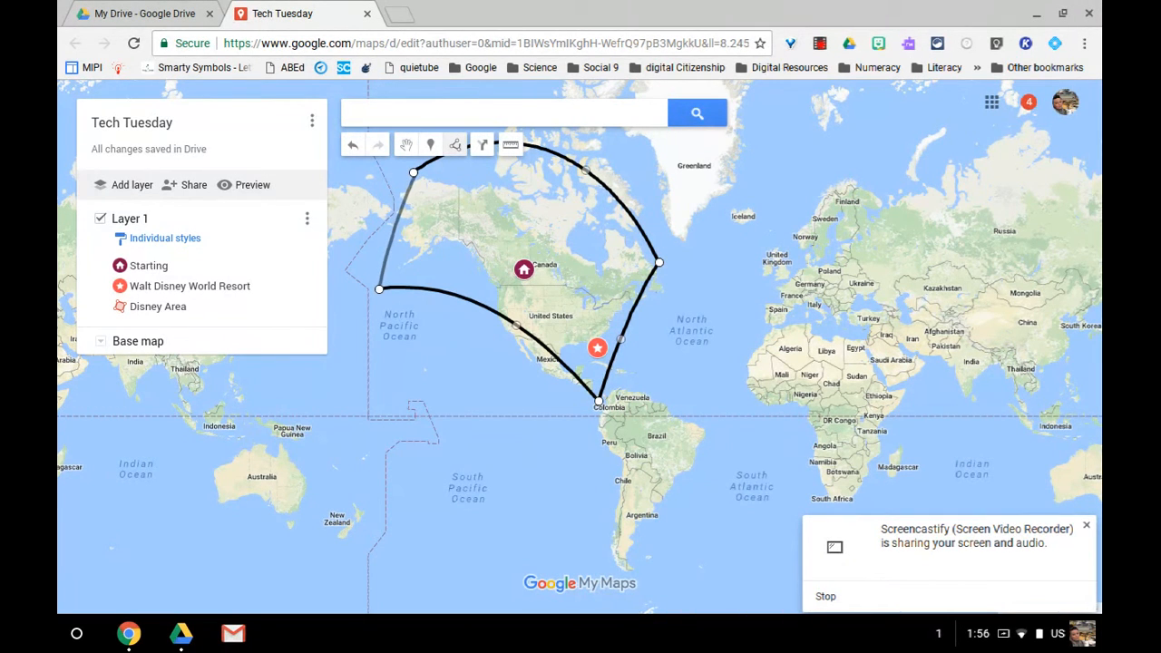
pyautogui.click(414, 172)
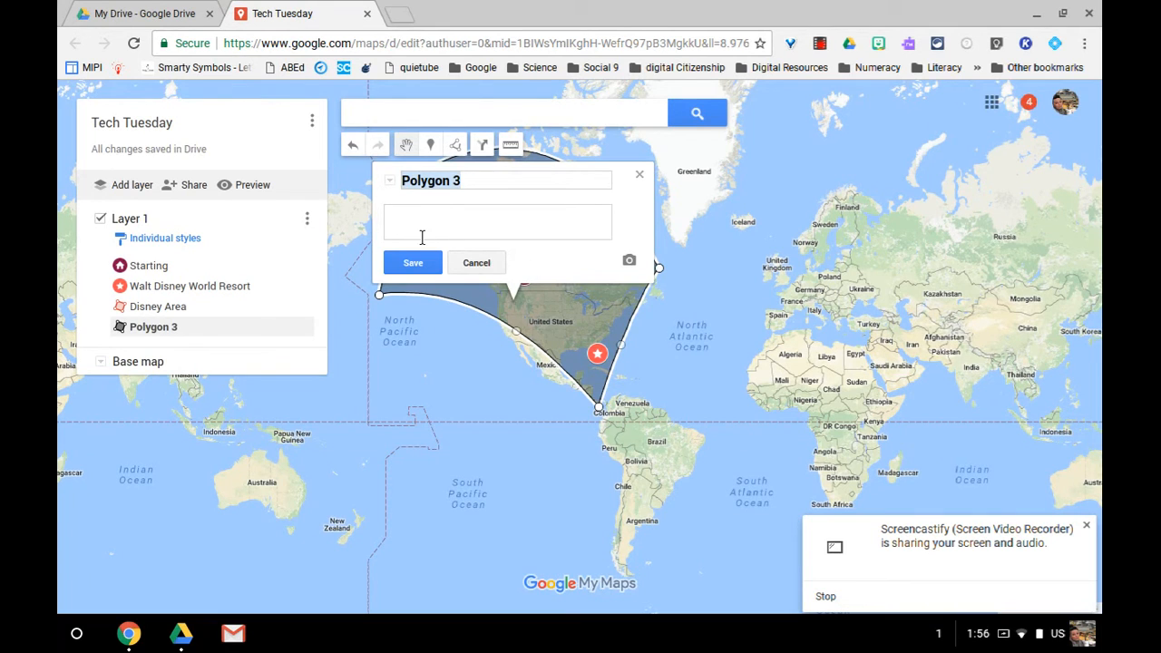
# - Name the new North America polygon NA, save it, and color it yellow
pyautogui.write('NA')
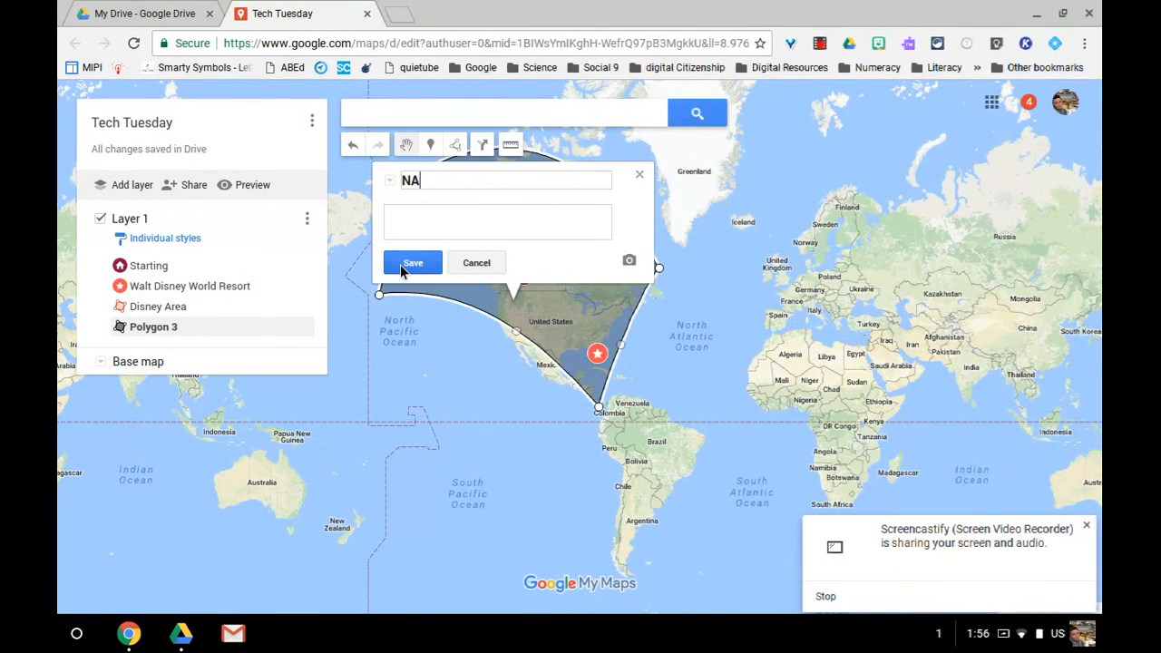
pyautogui.click(402, 265)
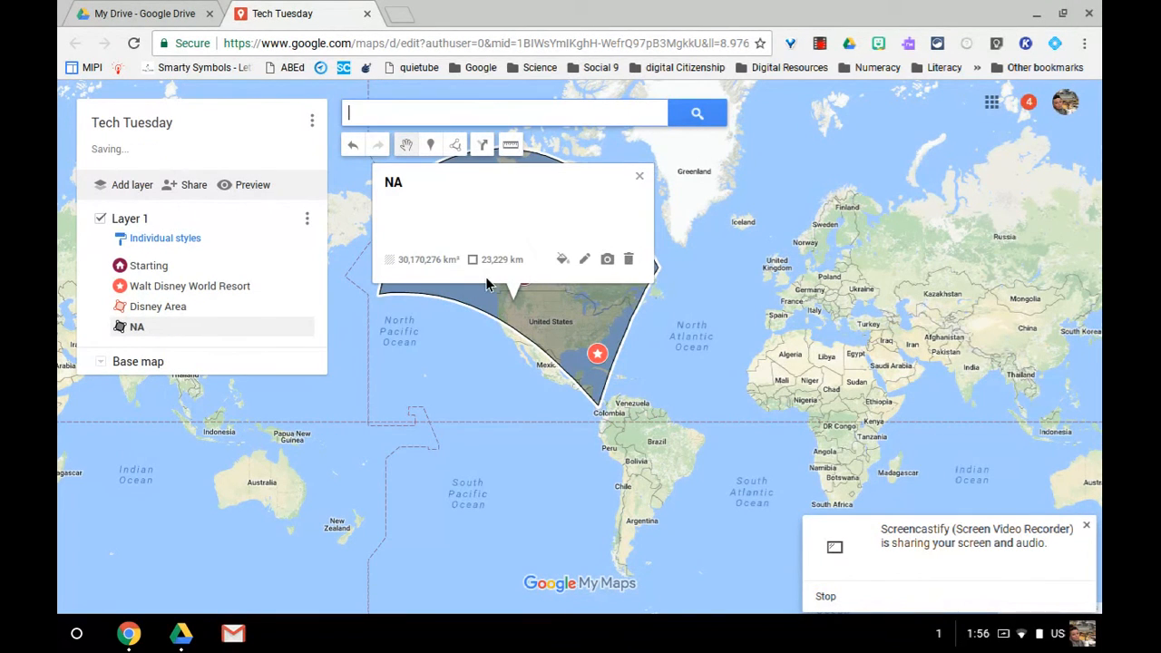
pyautogui.click(564, 261)
pyautogui.click(665, 283)
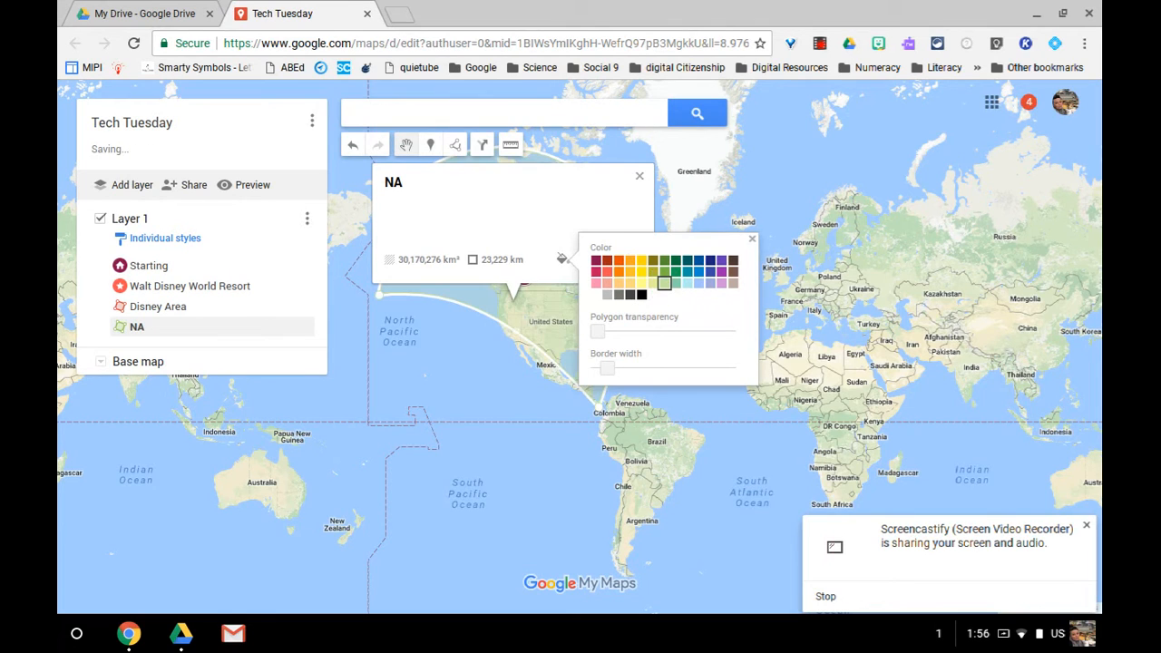
pyautogui.click(708, 261)
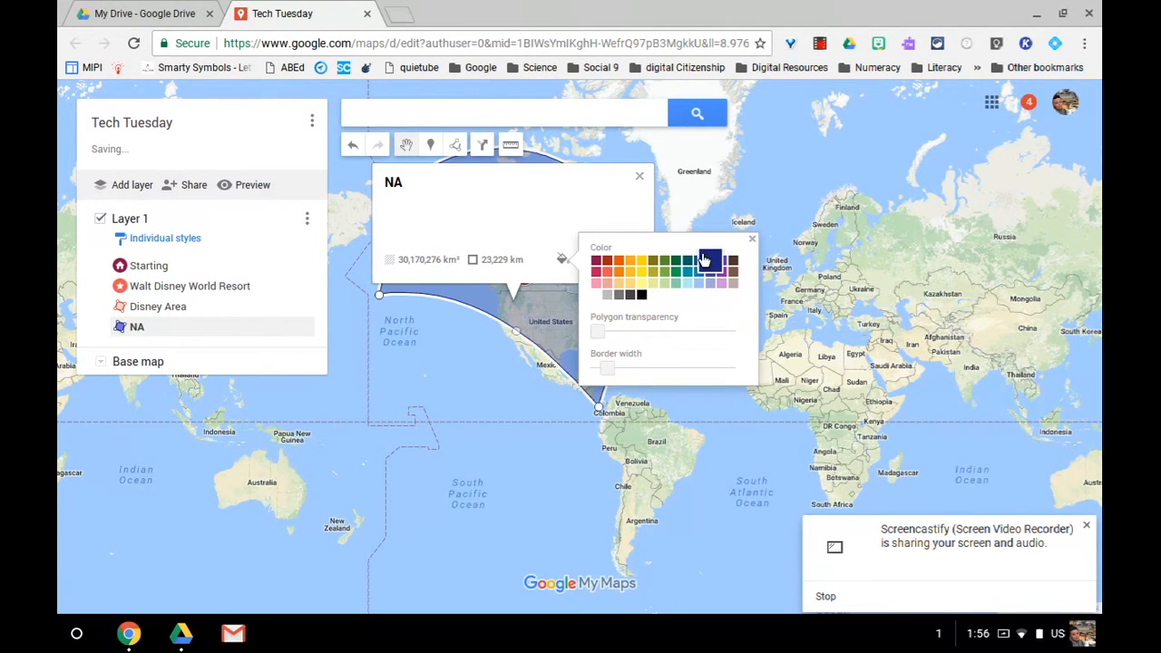
pyautogui.click(665, 259)
pyautogui.click(633, 277)
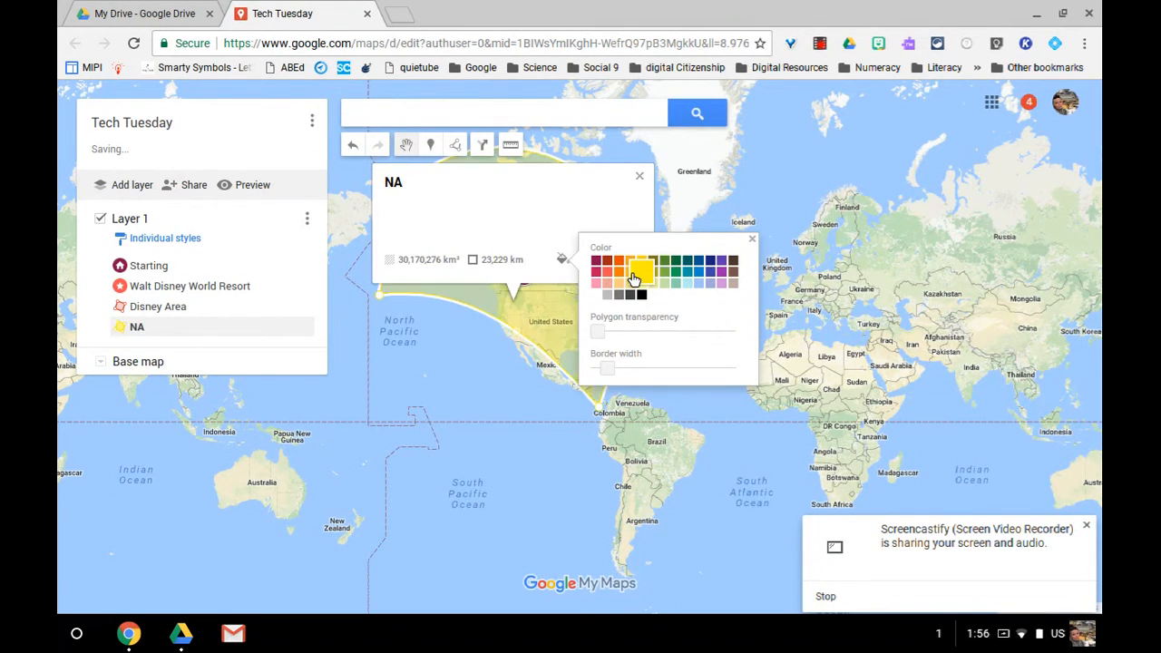
# - Close the NA polygon's color options and details, and pull its southernmost corner slightly northwest toward Central America
pyautogui.click(752, 239)
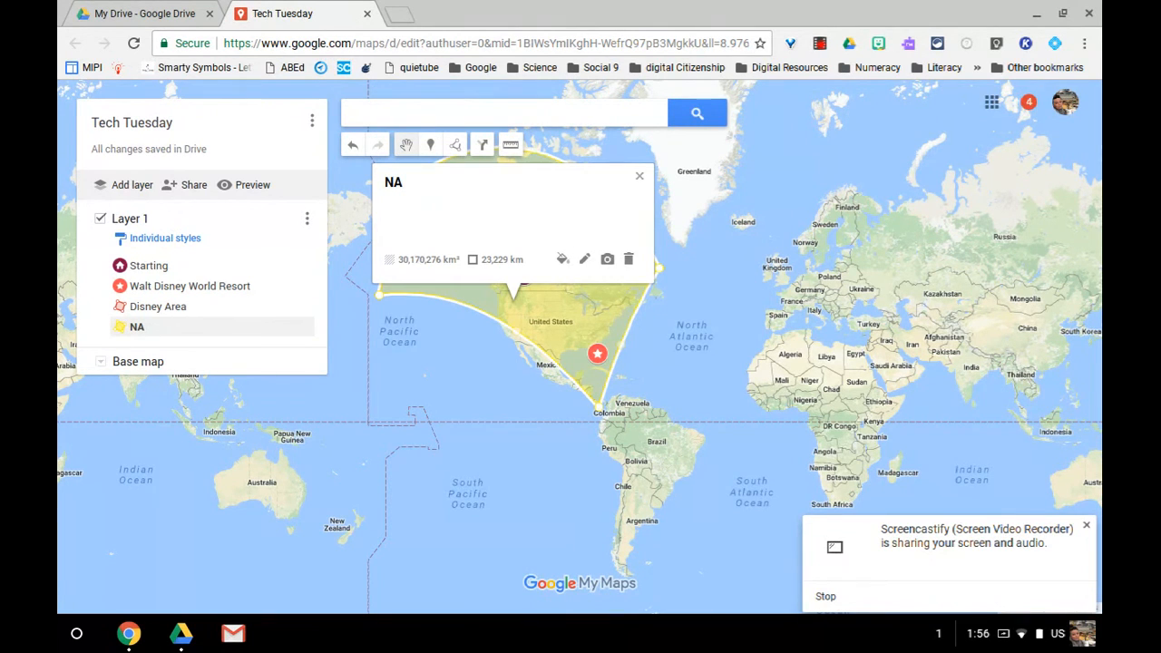
pyautogui.click(639, 176)
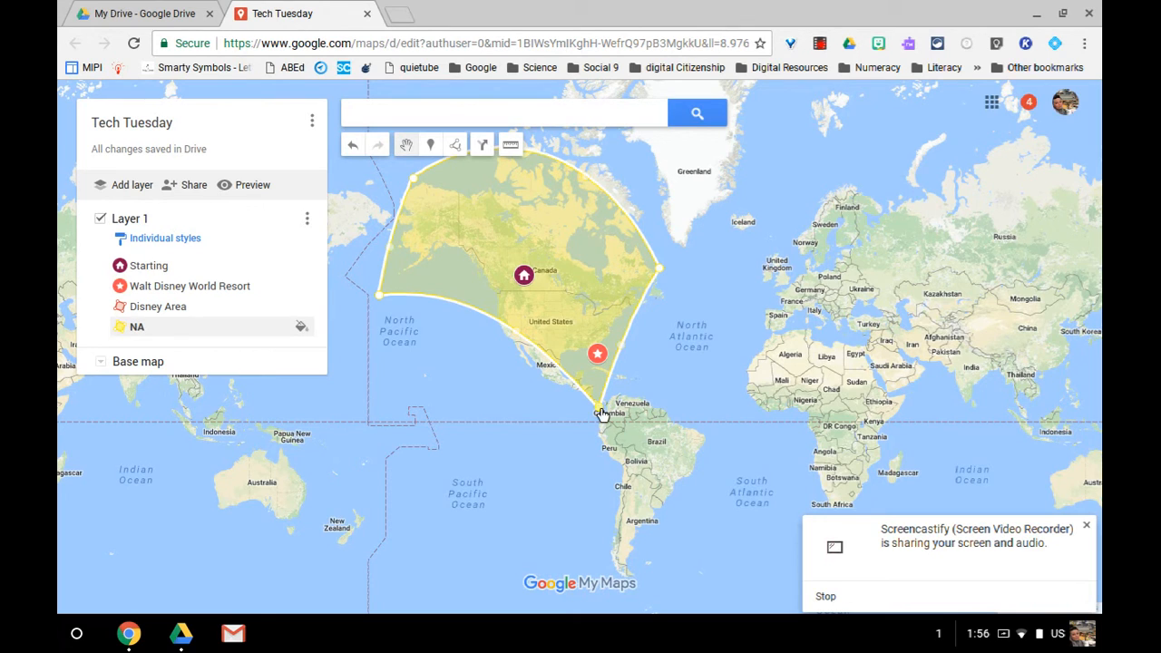
pyautogui.moveTo(599, 405)
pyautogui.mouseDown()
pyautogui.moveTo(581, 362)
pyautogui.moveTo(573, 381)
pyautogui.moveTo(587, 394)
pyautogui.mouseUp()
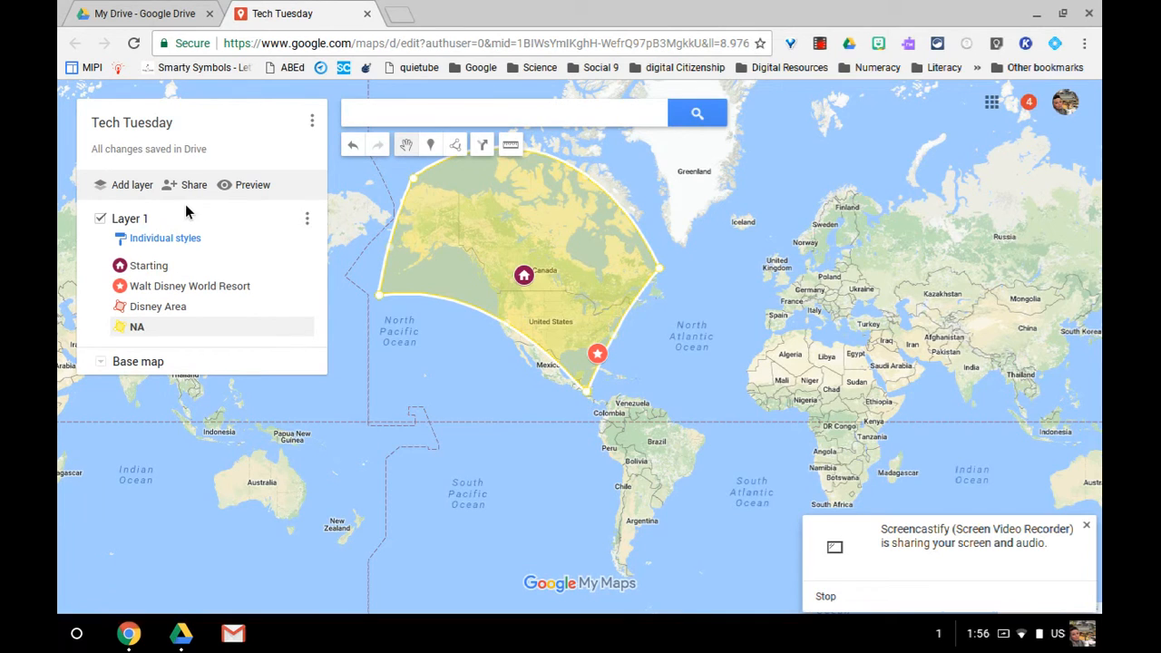
# - Add a new layer to the map and name it Layer 2
pyautogui.click(116, 186)
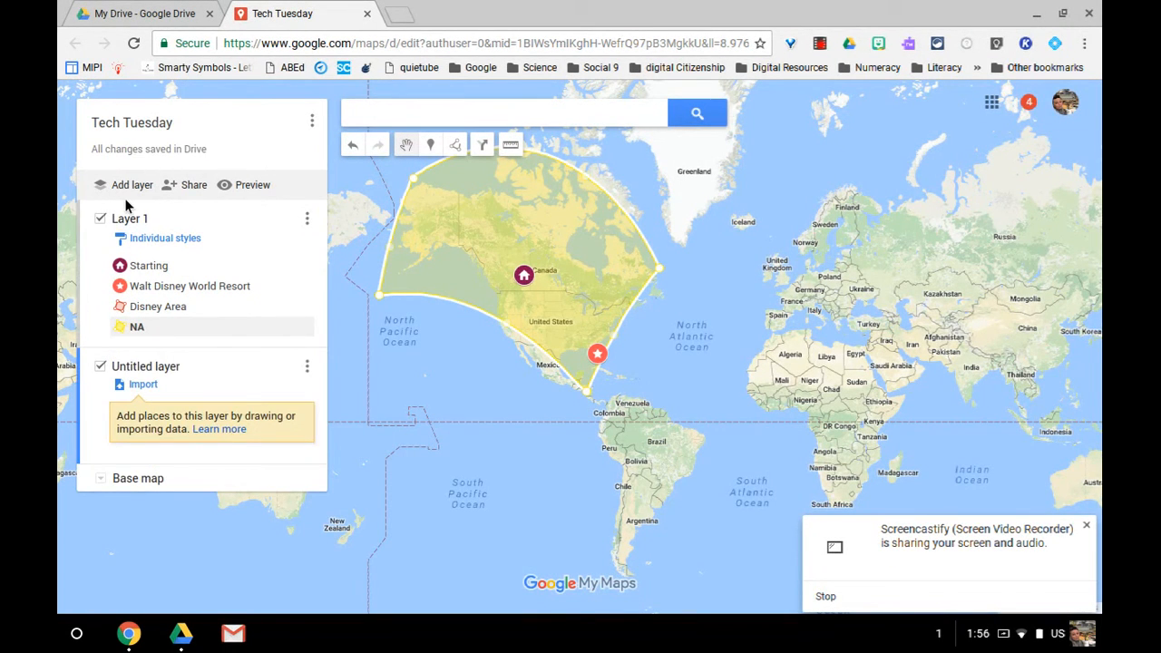
pyautogui.click(127, 368)
pyautogui.write('Layer 2')
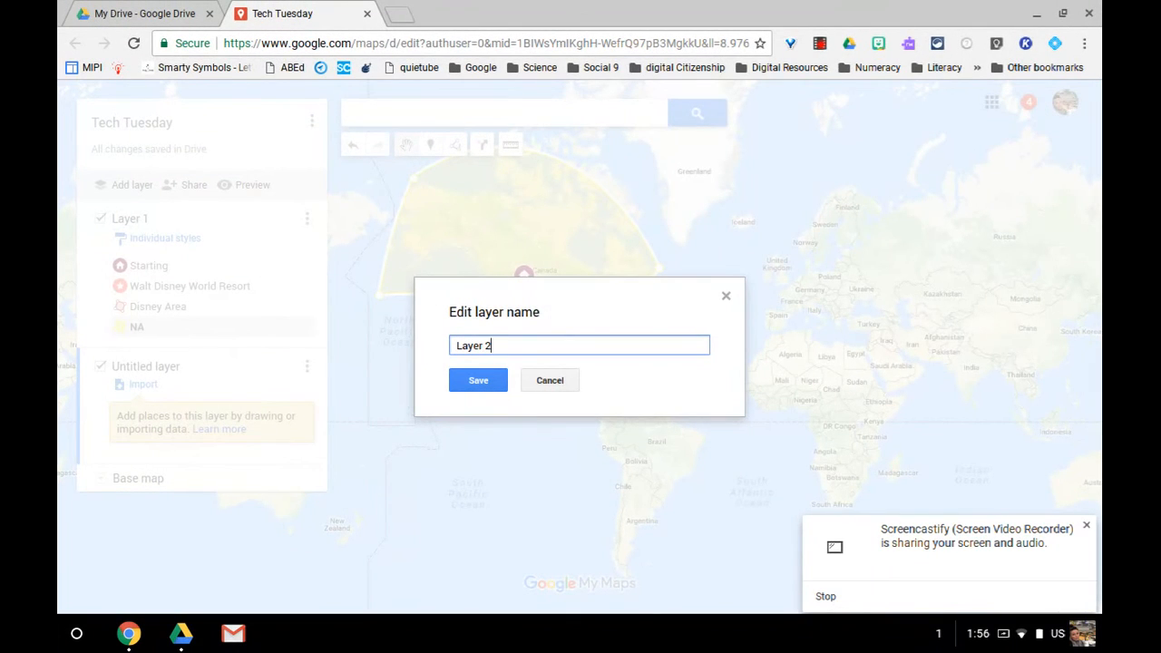
pyautogui.click(472, 386)
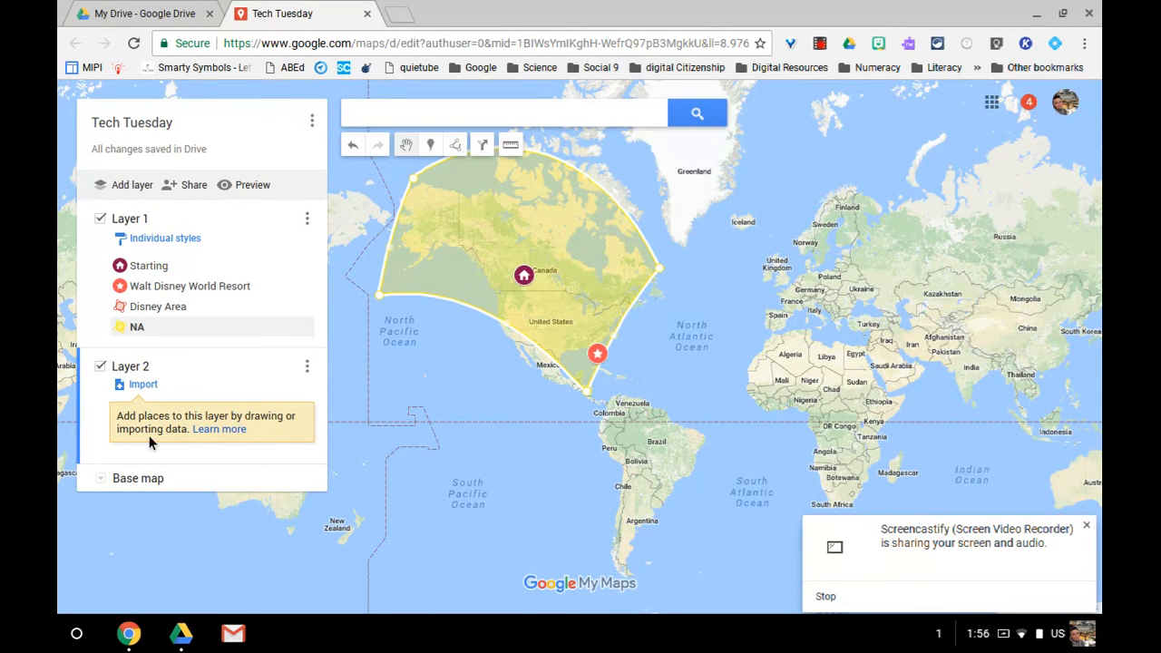
# - Place a marker in Brazil on Layer 2, name it Dream Vacation, and save it
pyautogui.click(430, 145)
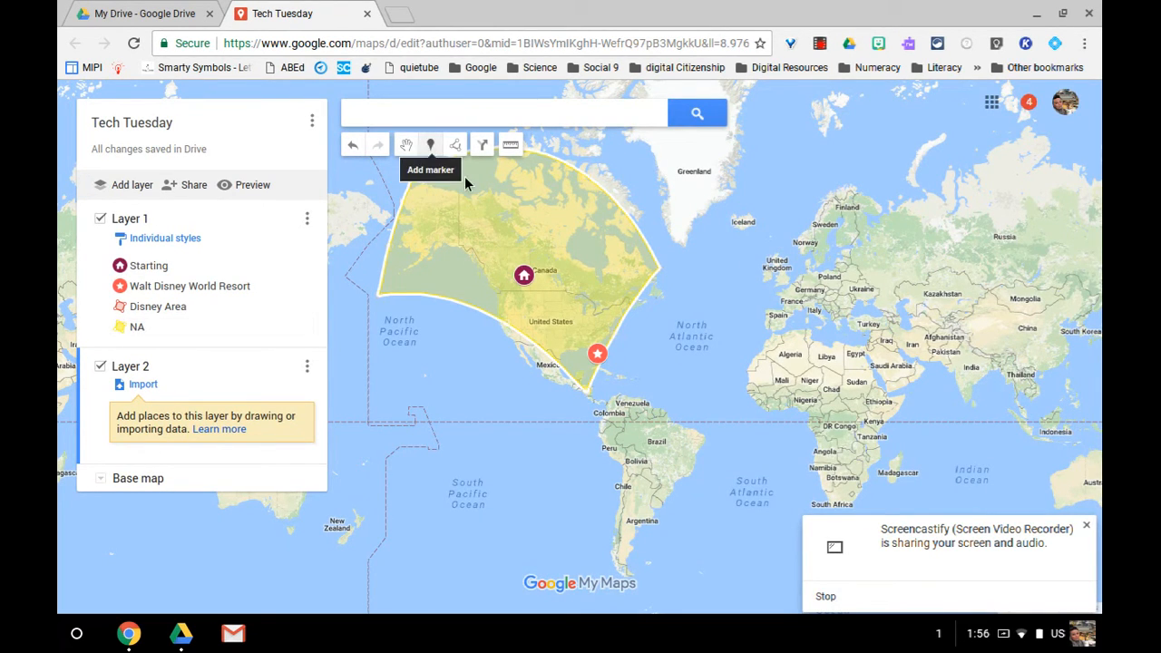
pyautogui.click(676, 453)
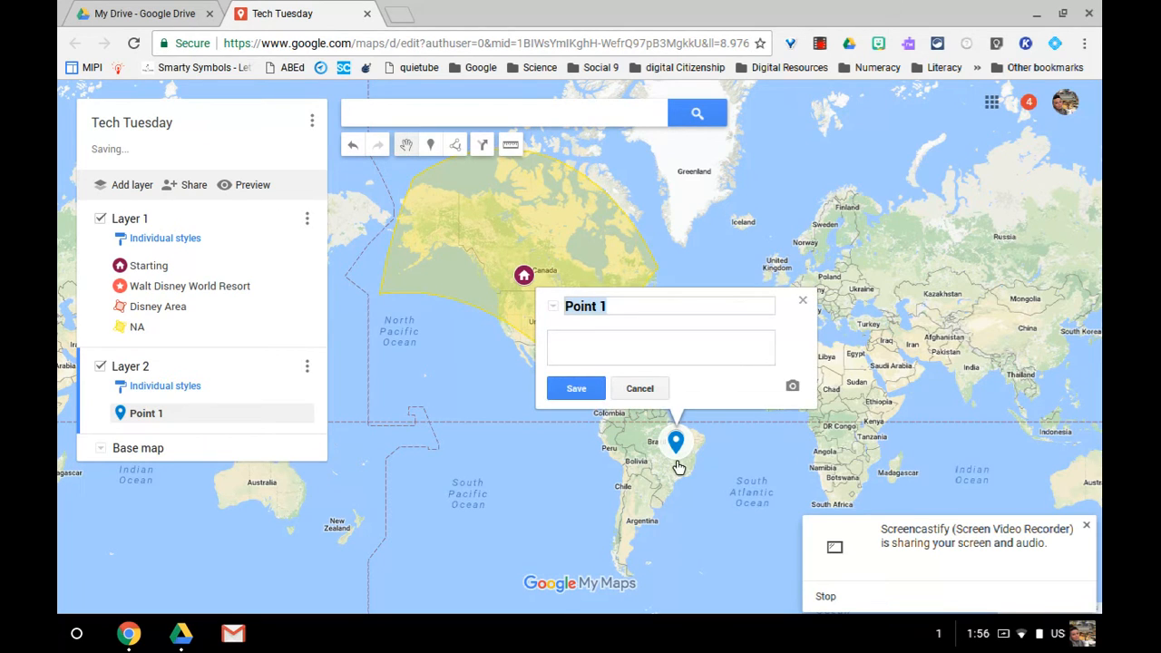
pyautogui.write('D')
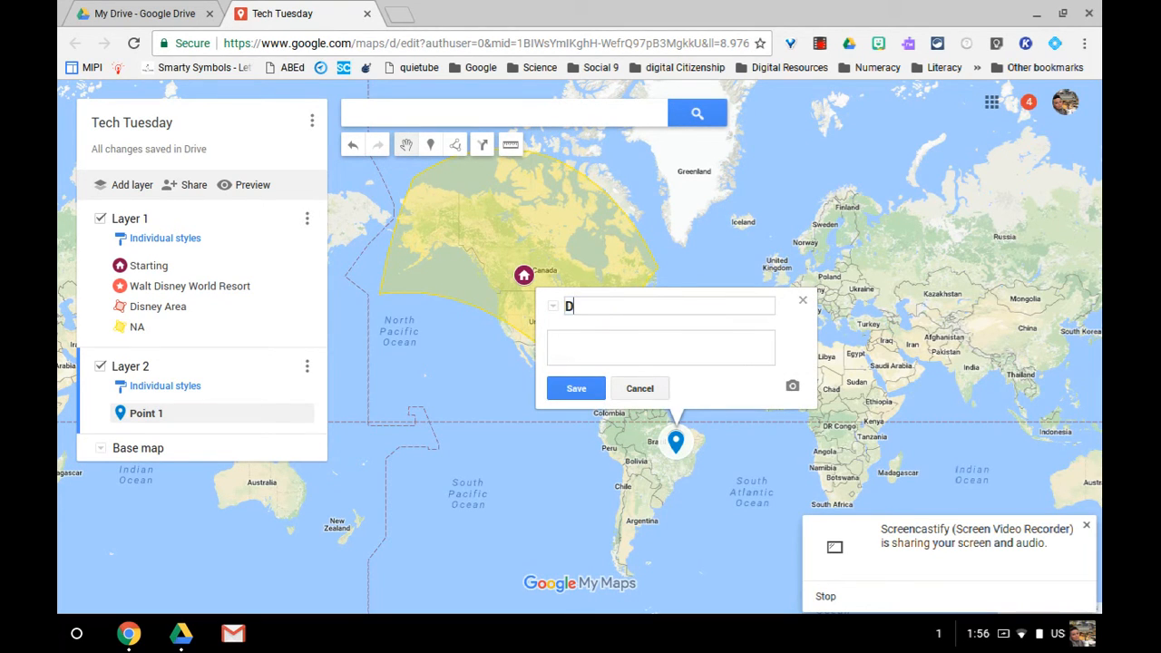
pyautogui.write('ream Vacation')
pyautogui.click(551, 392)
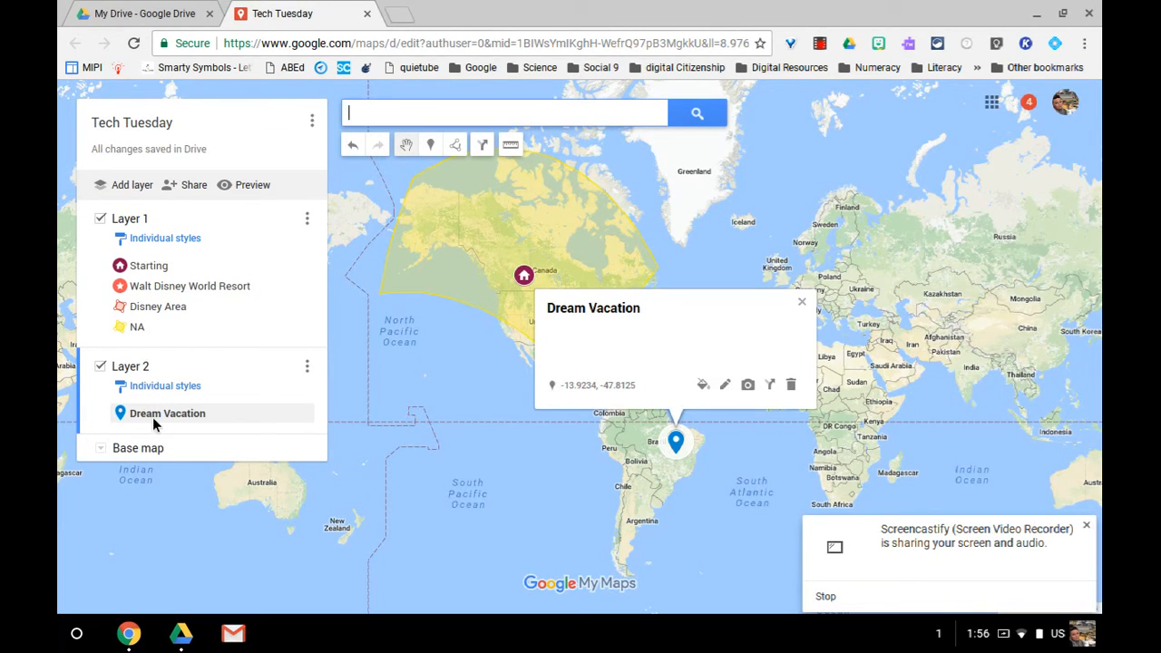
# - Hide Layer 1 to view Layer 2 on its own, close the Dream Vacation details, and show Layer 1 again
pyautogui.click(101, 219)
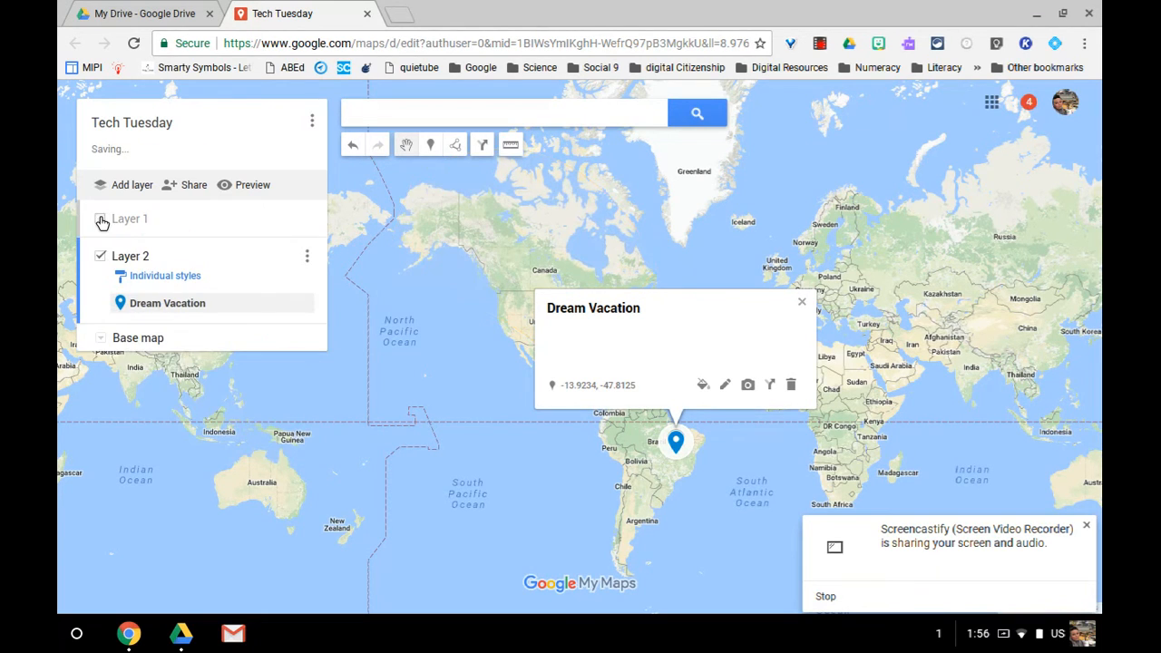
pyautogui.click(802, 302)
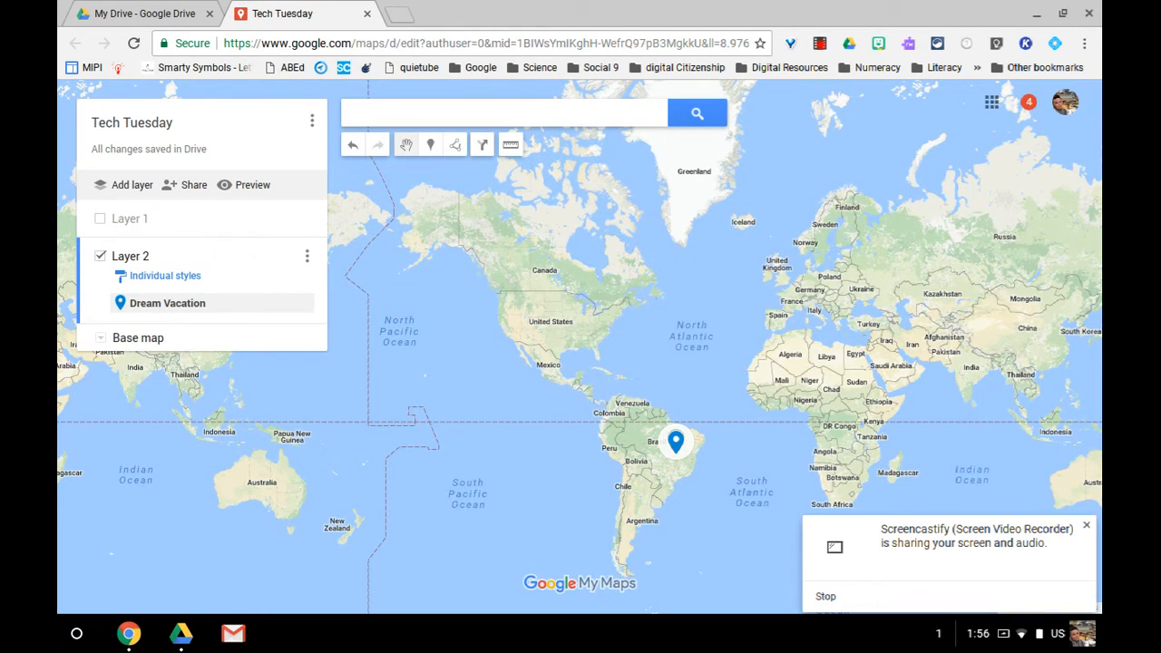
pyautogui.click(100, 219)
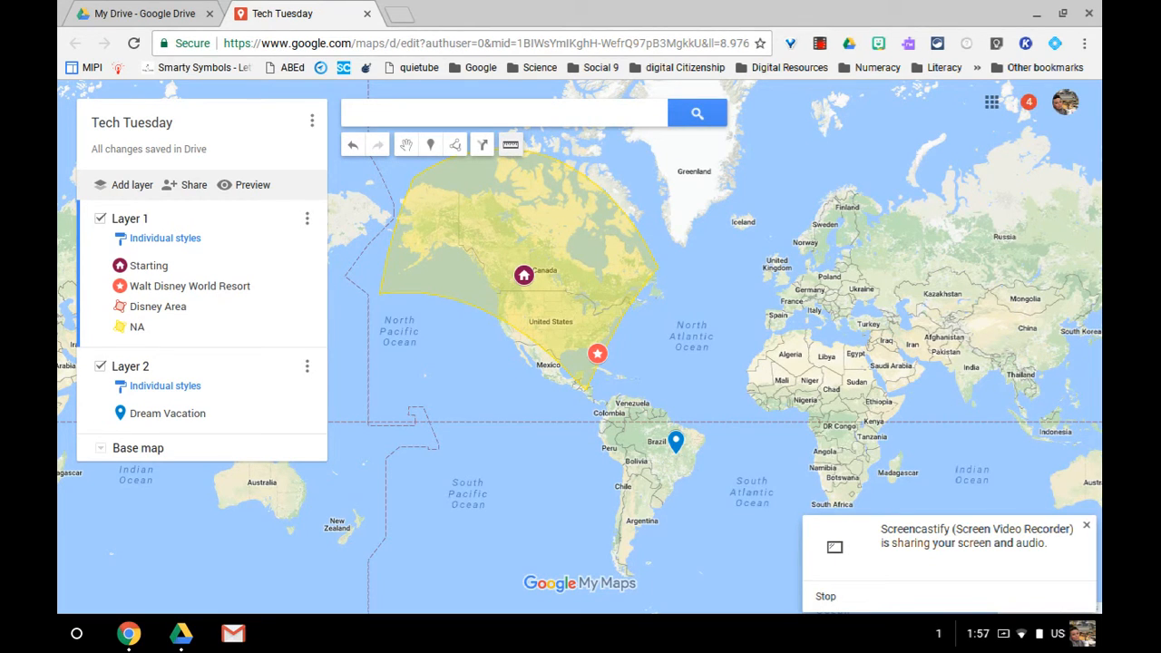
# - Try a measurement across the United States from its west coast, and measure the distance from the Starting marker to Walt Disney World Resort
pyautogui.click(495, 323)
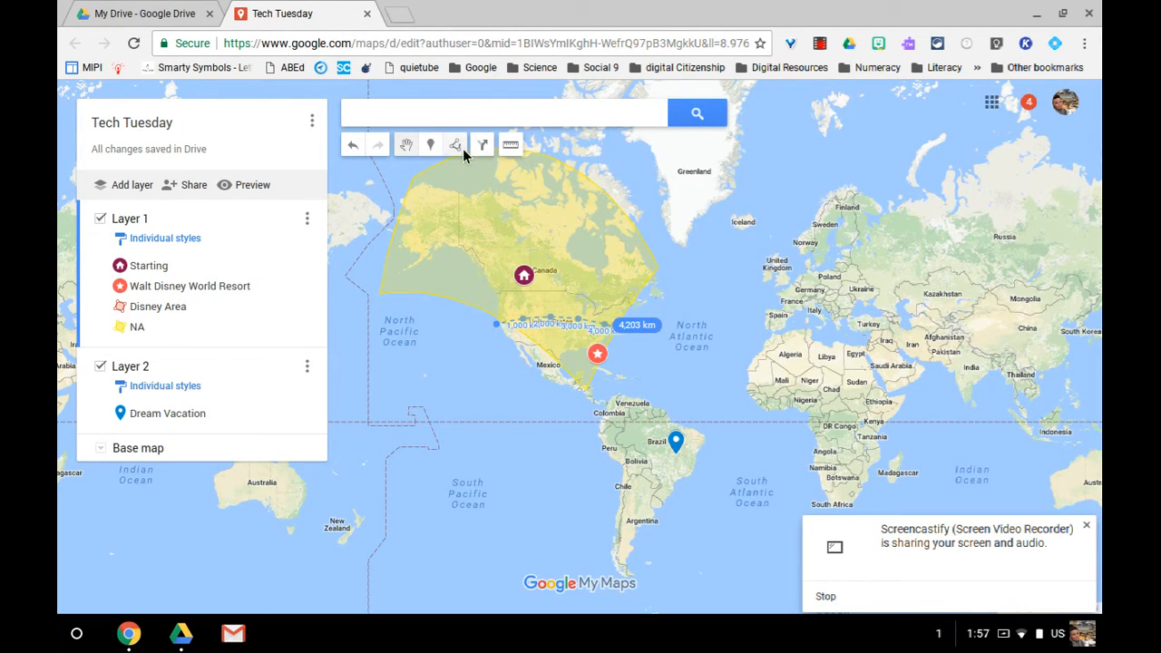
pyautogui.press('Escape')
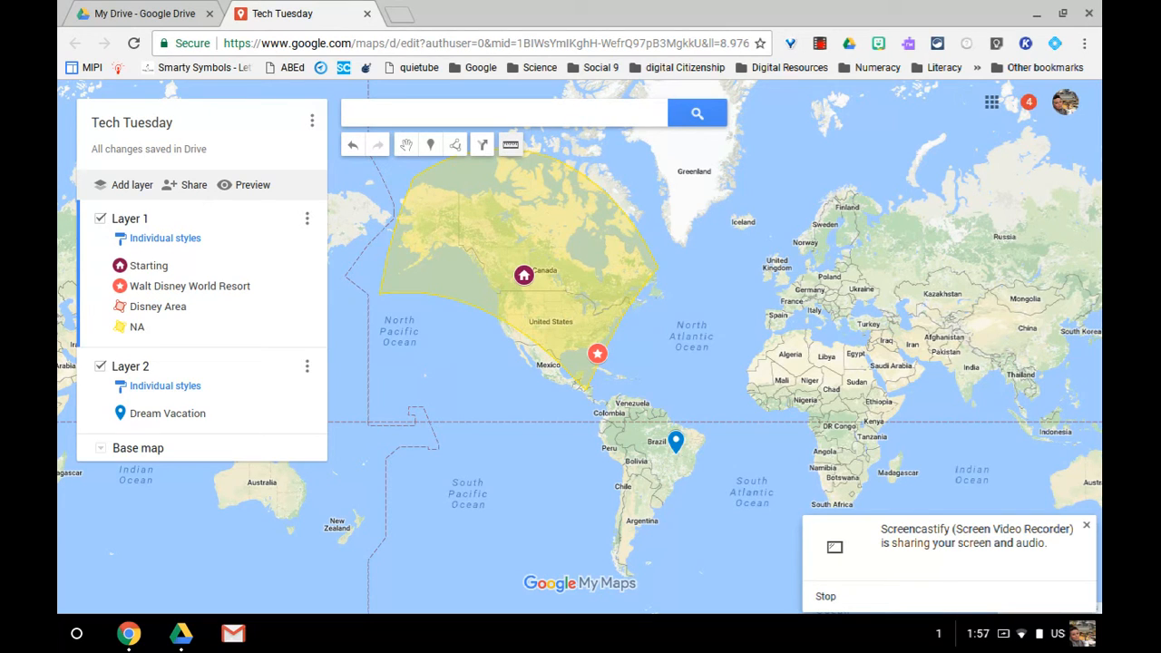
pyautogui.click(525, 275)
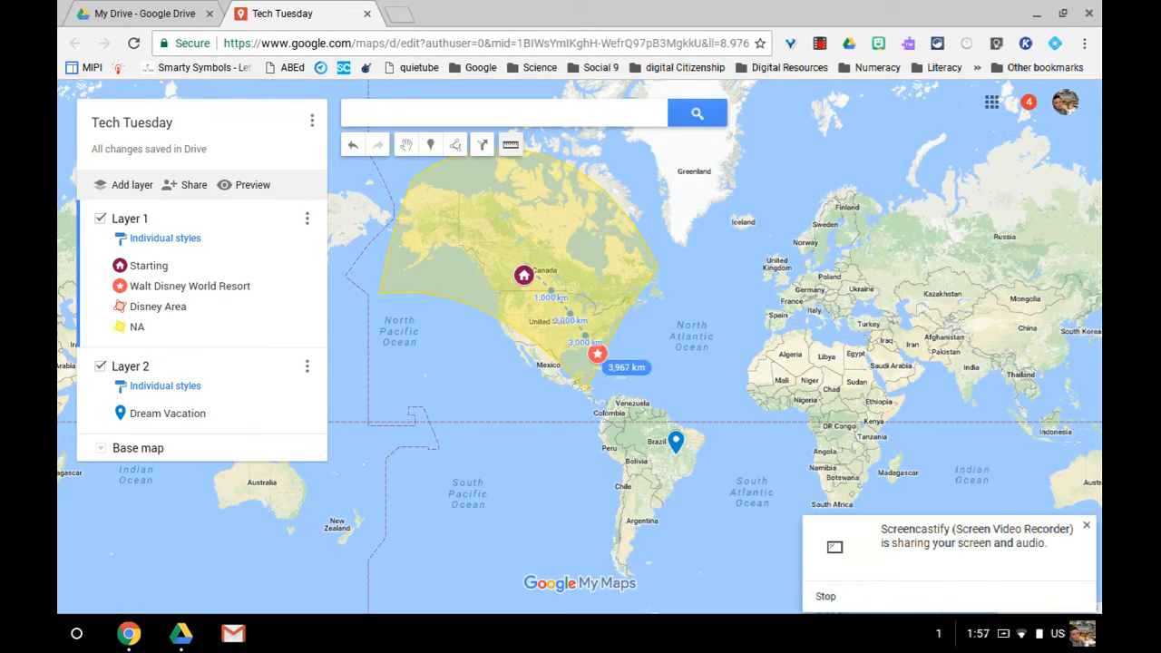
pyautogui.click(597, 354)
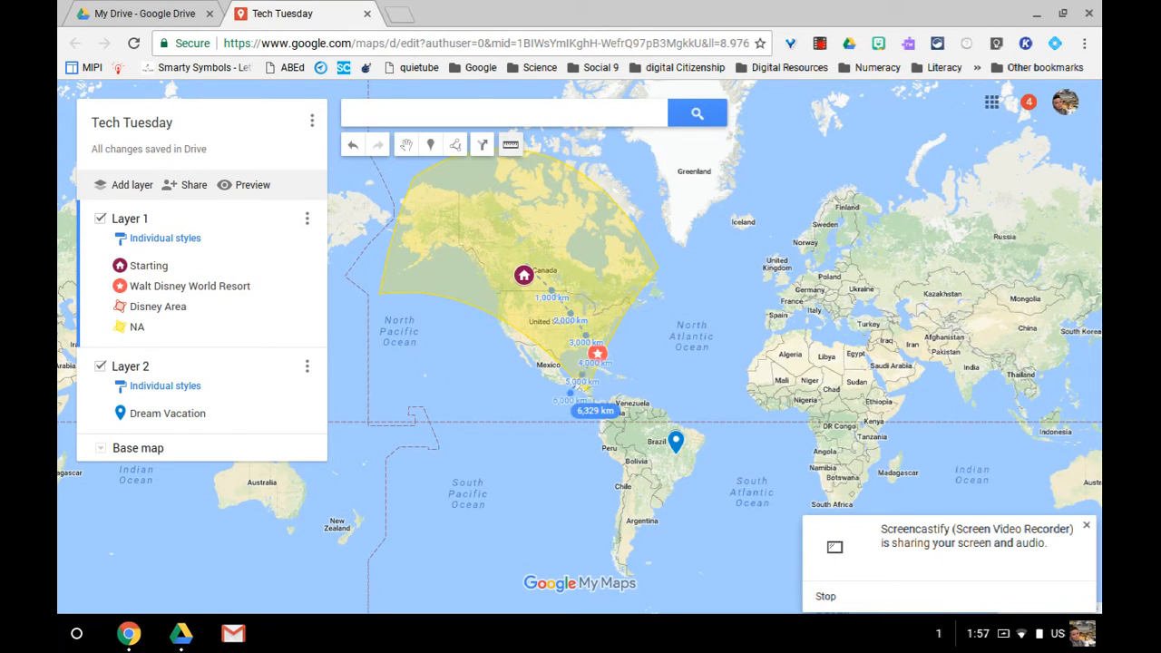
pyautogui.doubleClick(597, 354)
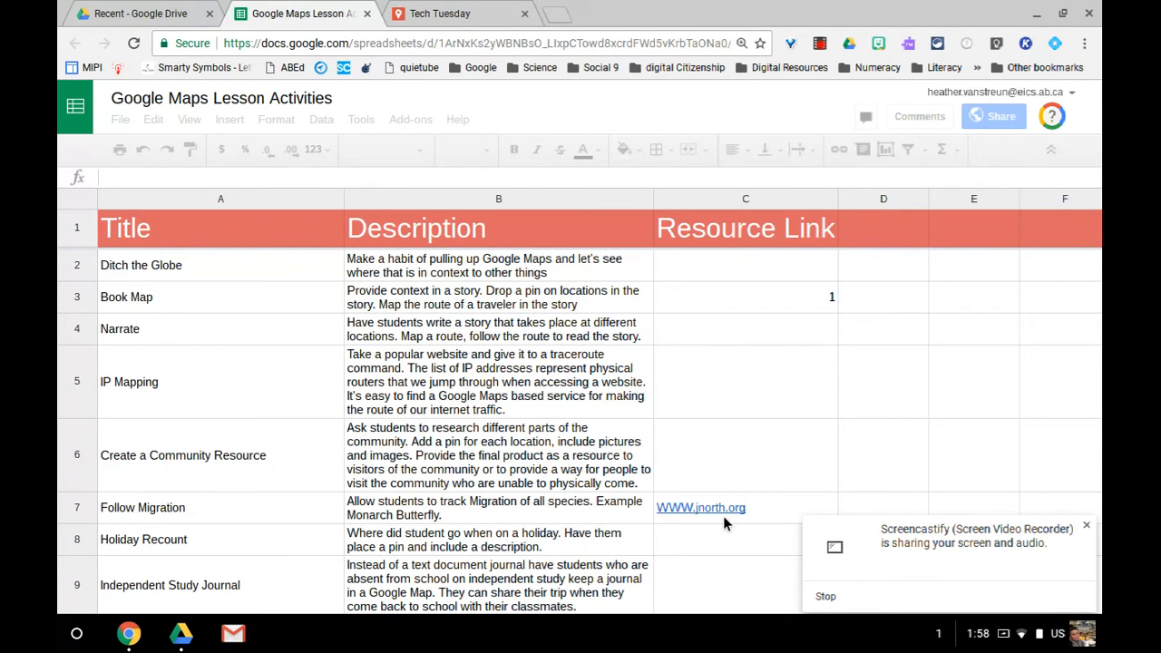
# - Dismiss the screen-sharing notice and review the lesson titles and descriptions in the Google Maps Lesson Activities spreadsheet, down to Home to School
pyautogui.click(1087, 527)
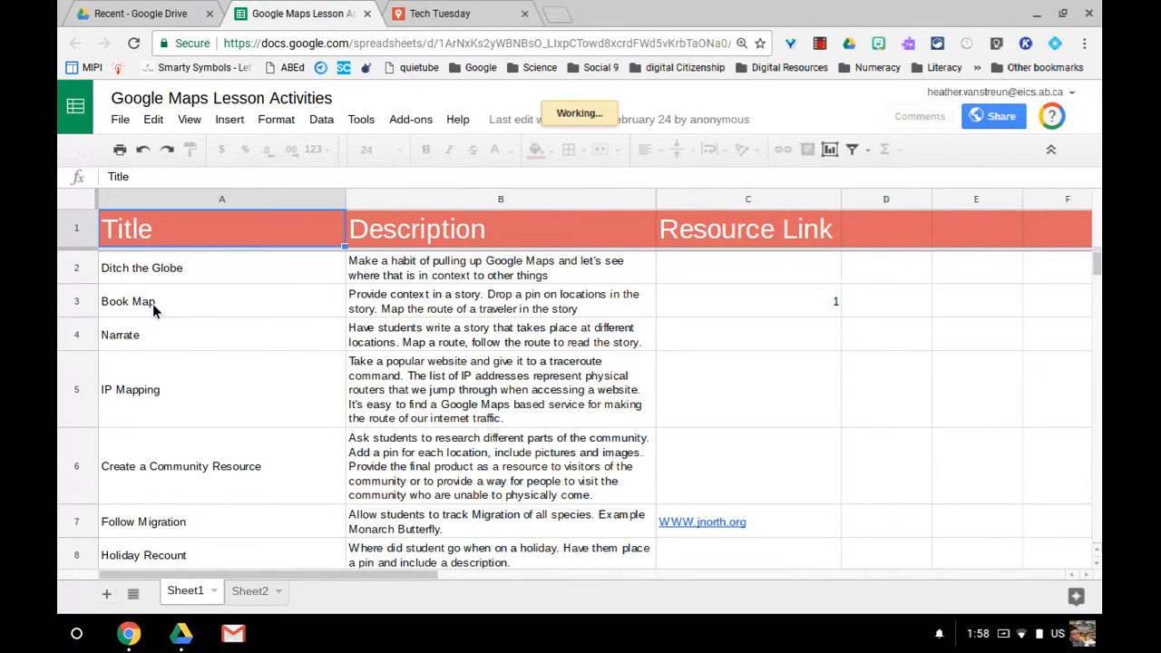
pyautogui.click(359, 339)
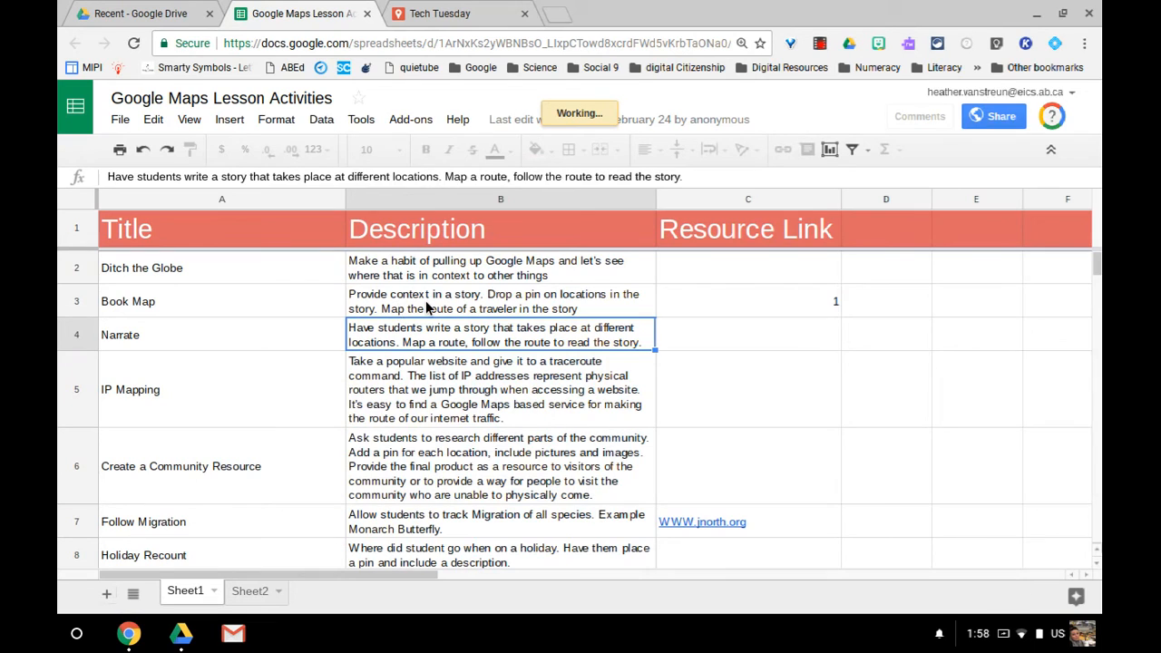
pyautogui.click(425, 300)
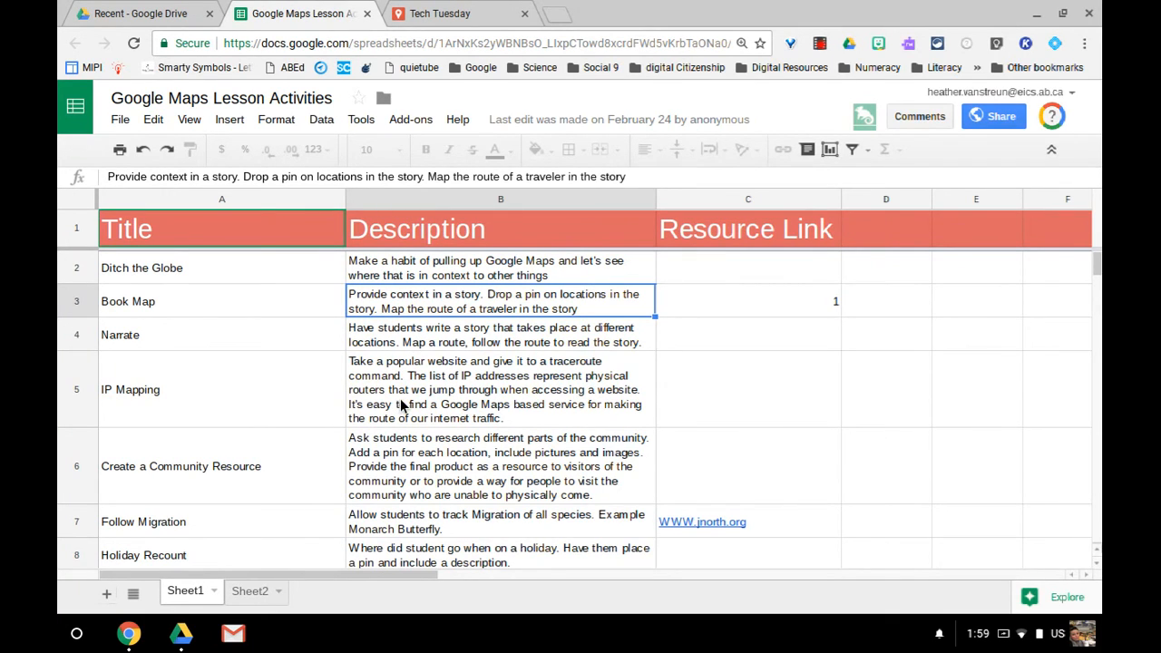
pyautogui.scroll(-1, 390, 410)
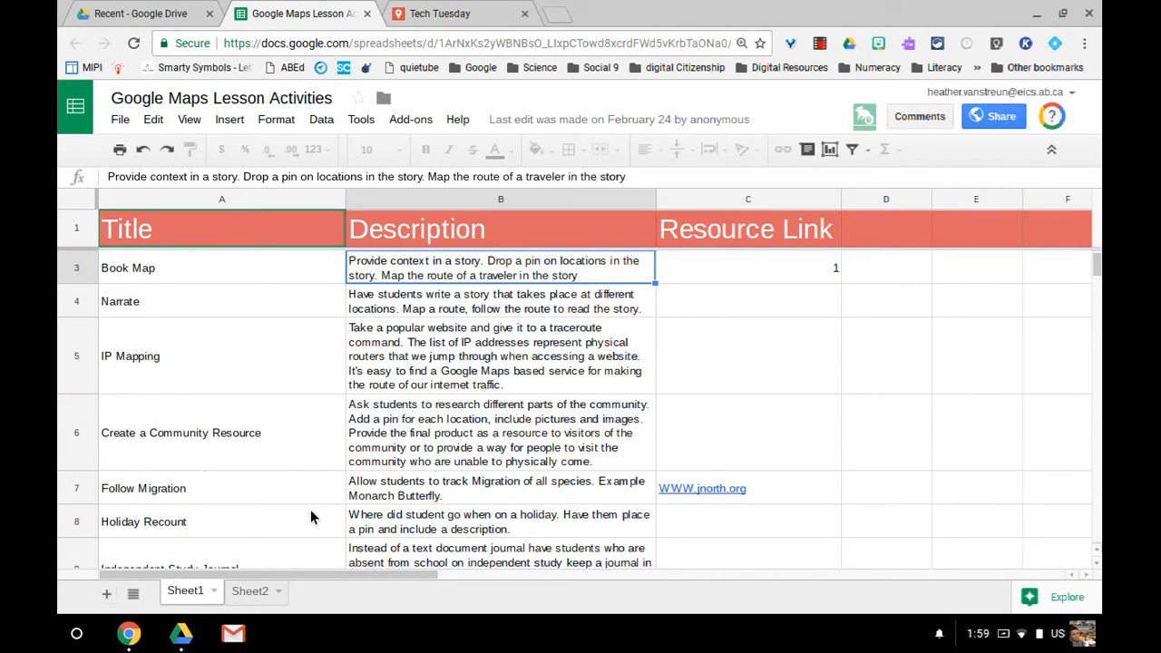
pyautogui.moveTo(310, 511); pyautogui.dragTo(316, 346)
pyautogui.scroll(-1, 269, 430)
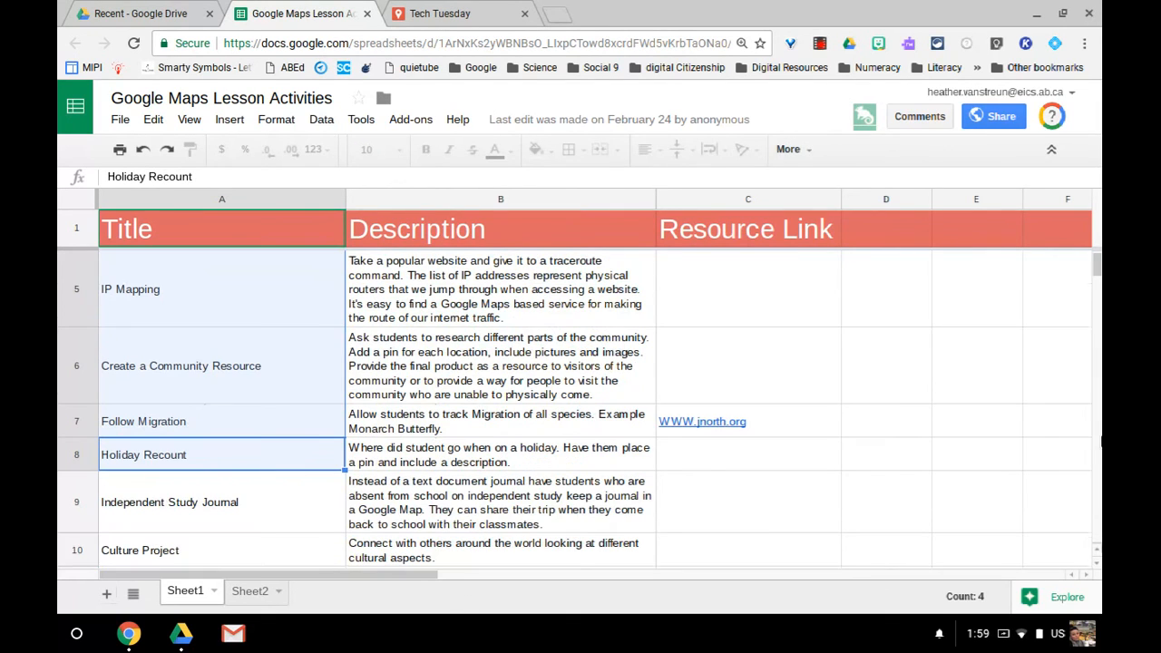
pyautogui.scroll(-20, 1099, 266)
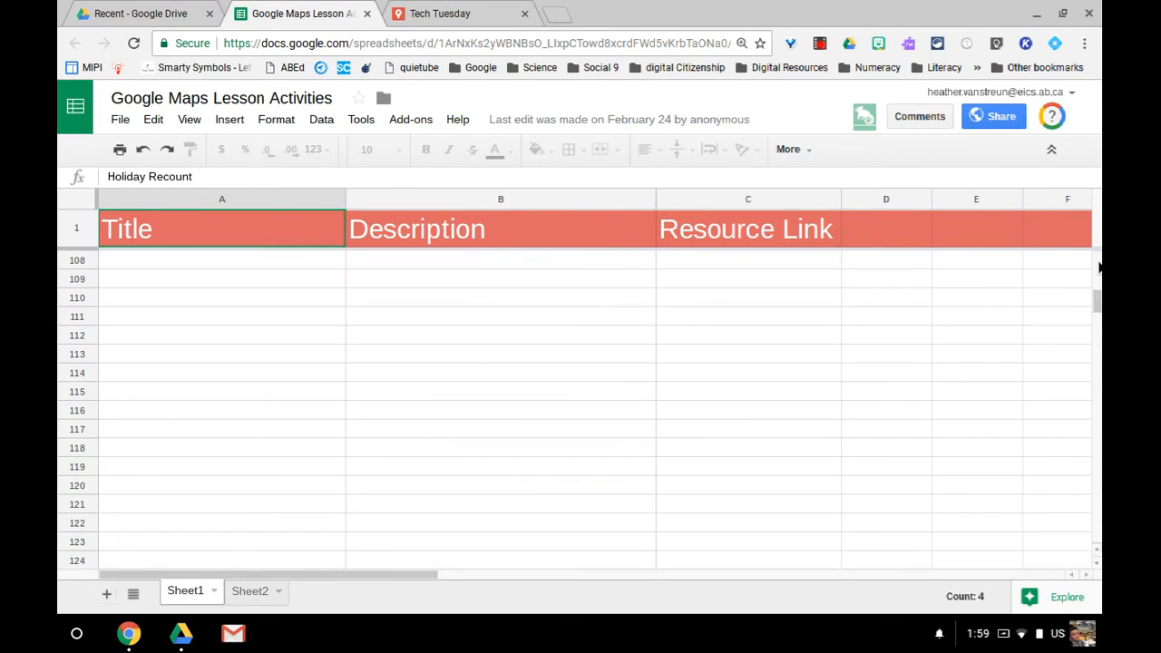
pyautogui.moveTo(1098, 313); pyautogui.dragTo(1096, 286)
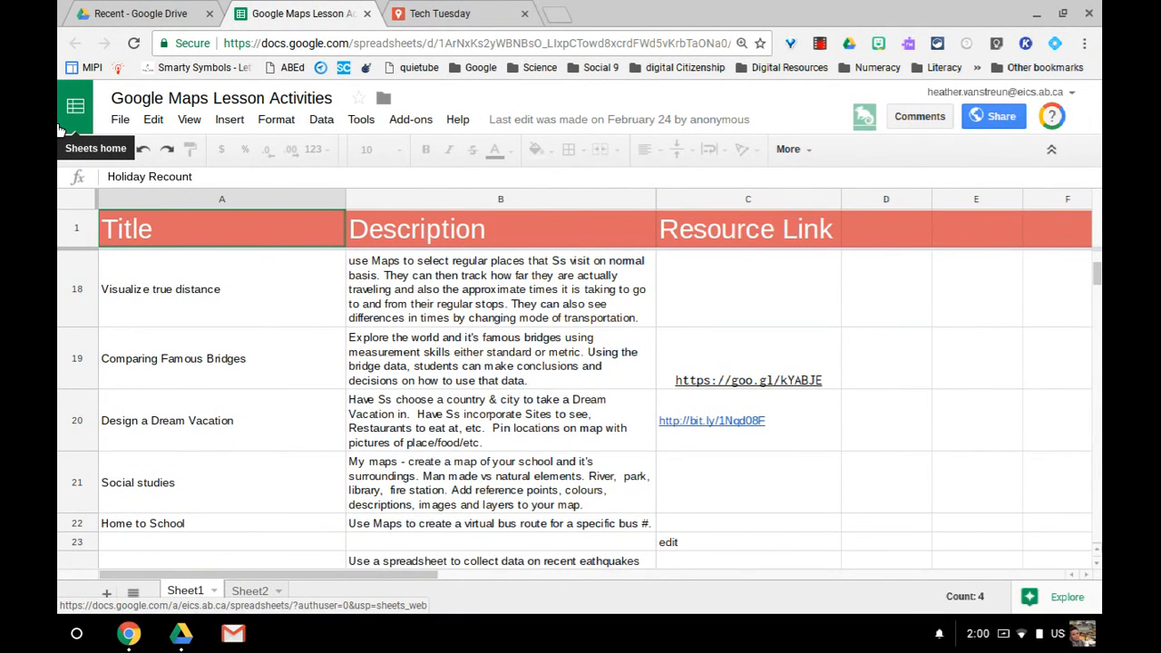
# - Open the Student Learning Services site at sls.eics.ab.ca in a new tab and go to its Curriculum section
pyautogui.click(557, 14)
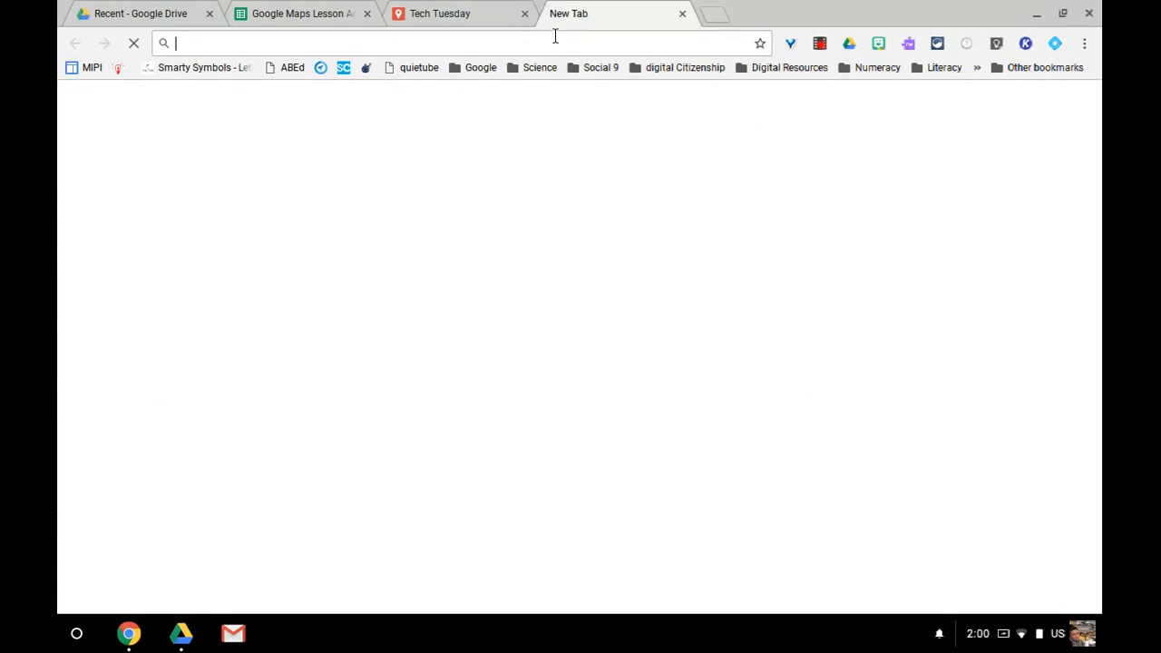
pyautogui.write('sls.eics.ab.ca')
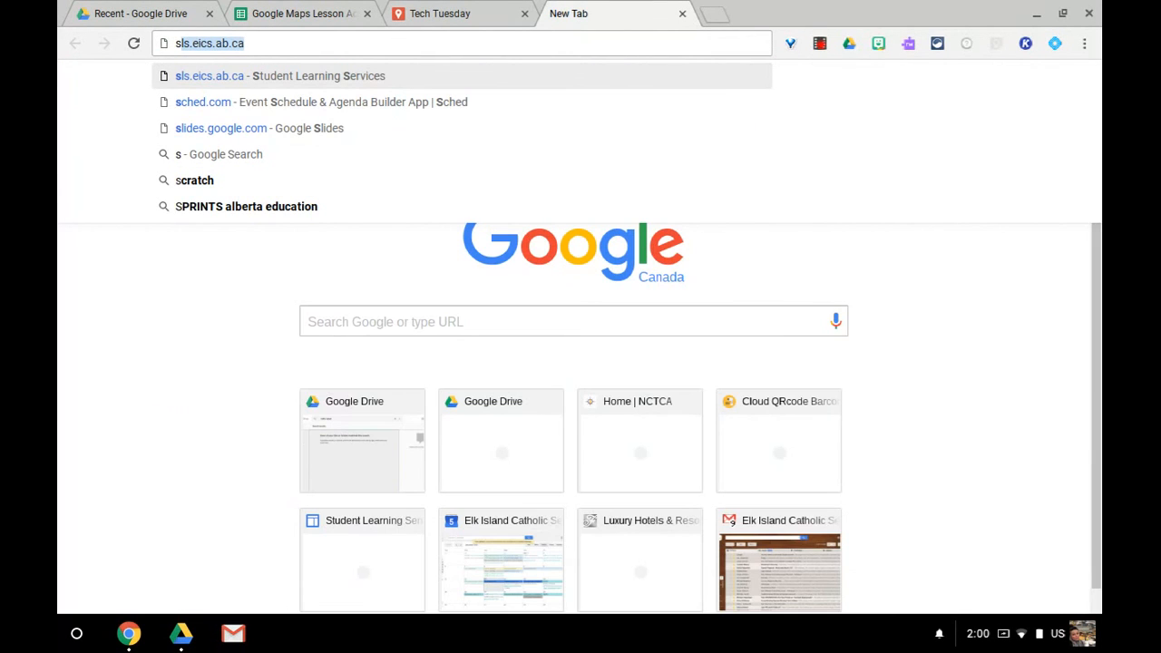
pyautogui.press('Return')
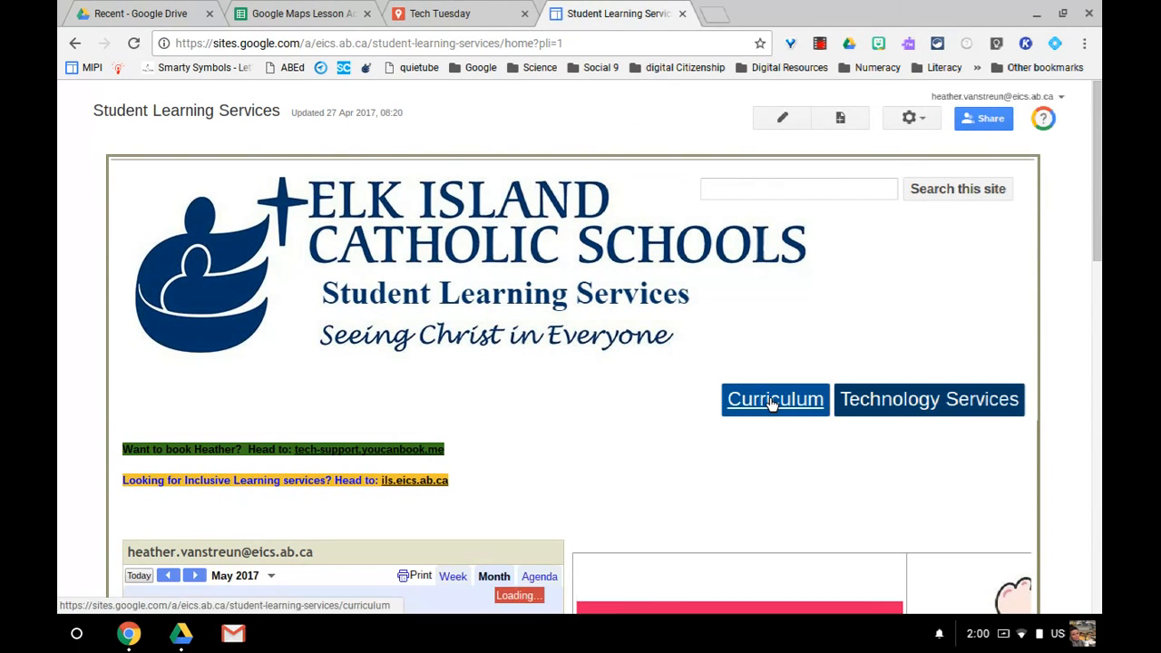
pyautogui.click(772, 402)
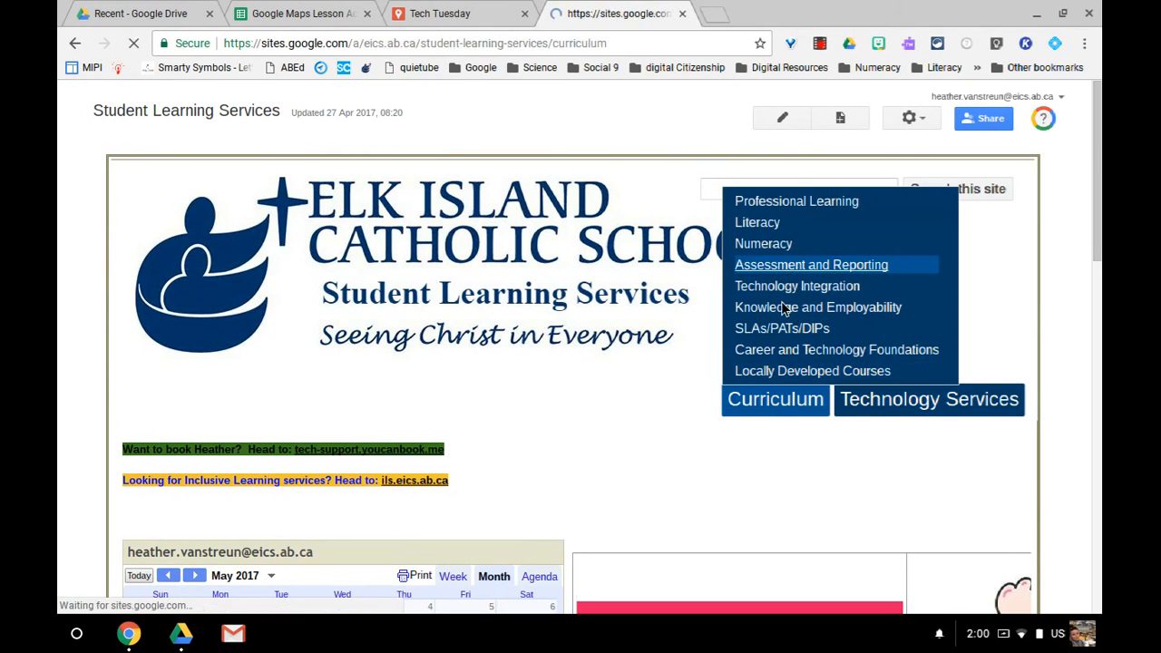